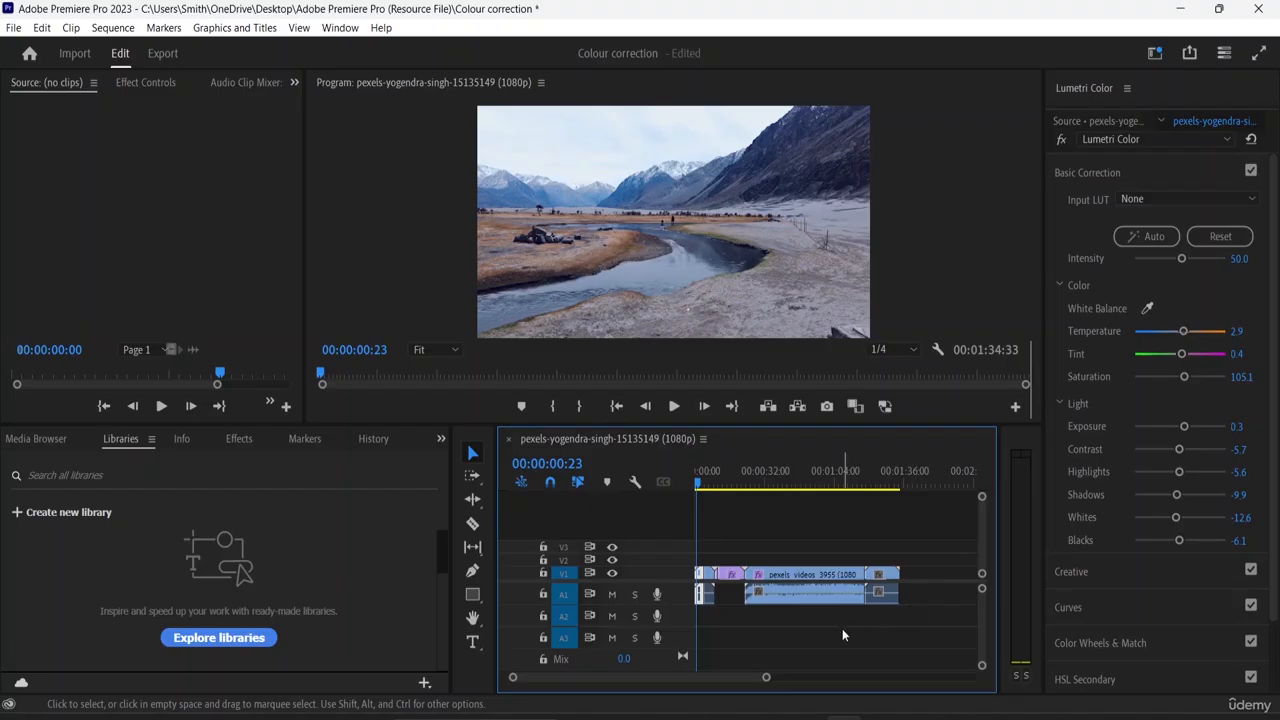
- Examine the cut between the first two river clips, moving the playhead close to it at 00:00:04:05
key(=)
key(=)
key(=)
key(=)
key(=)
key(=)
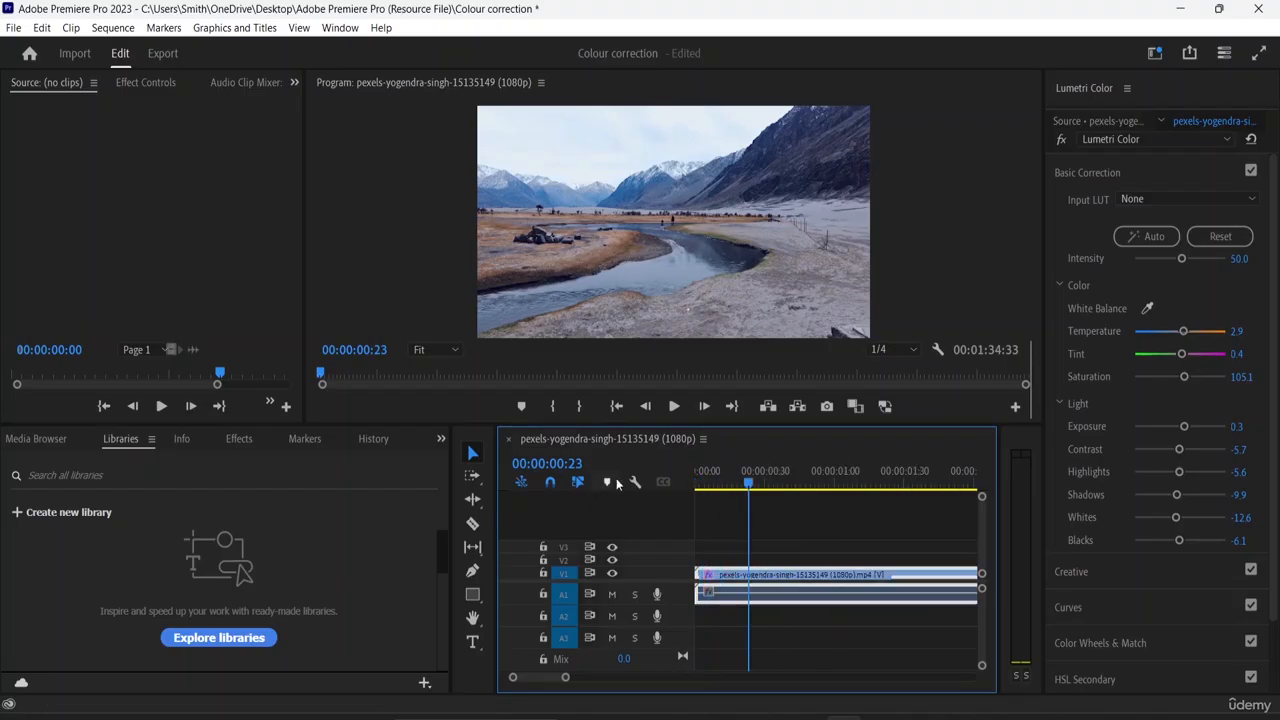
drag(749, 483, 920, 503)
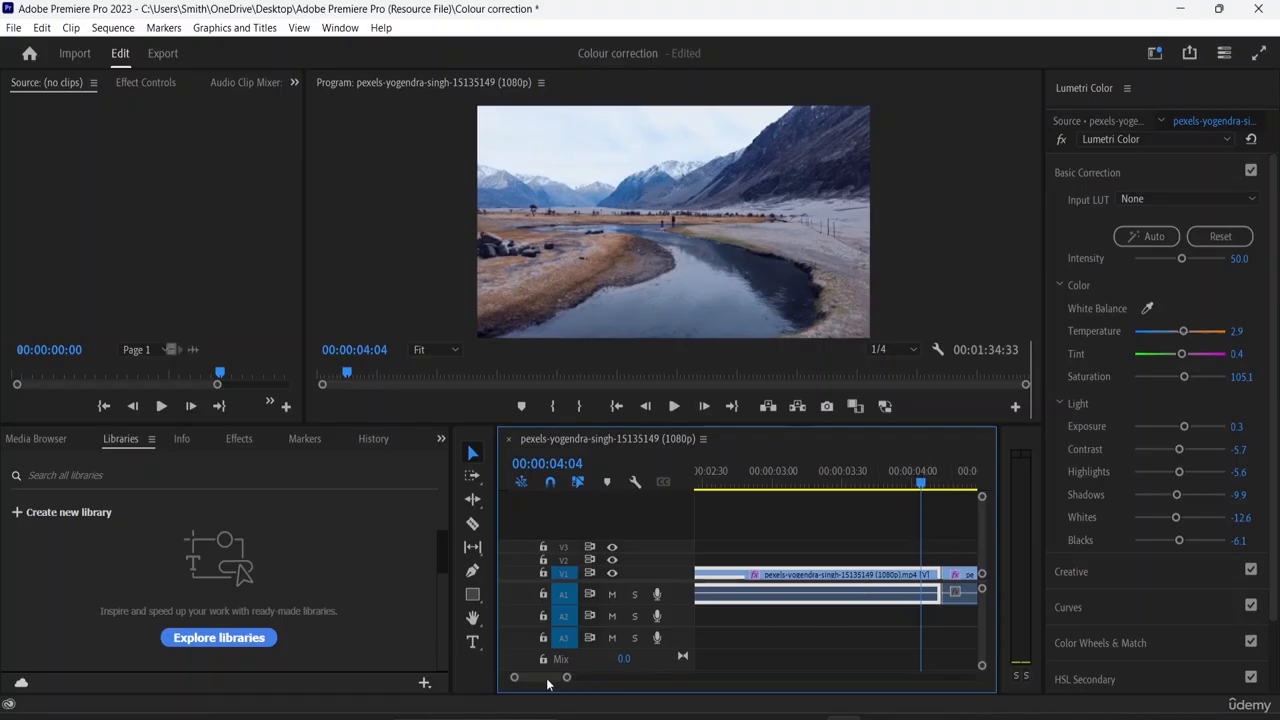
mouse_move(540, 679)
mouse_down()
mouse_move(562, 685)
mouse_move(531, 689)
mouse_up()
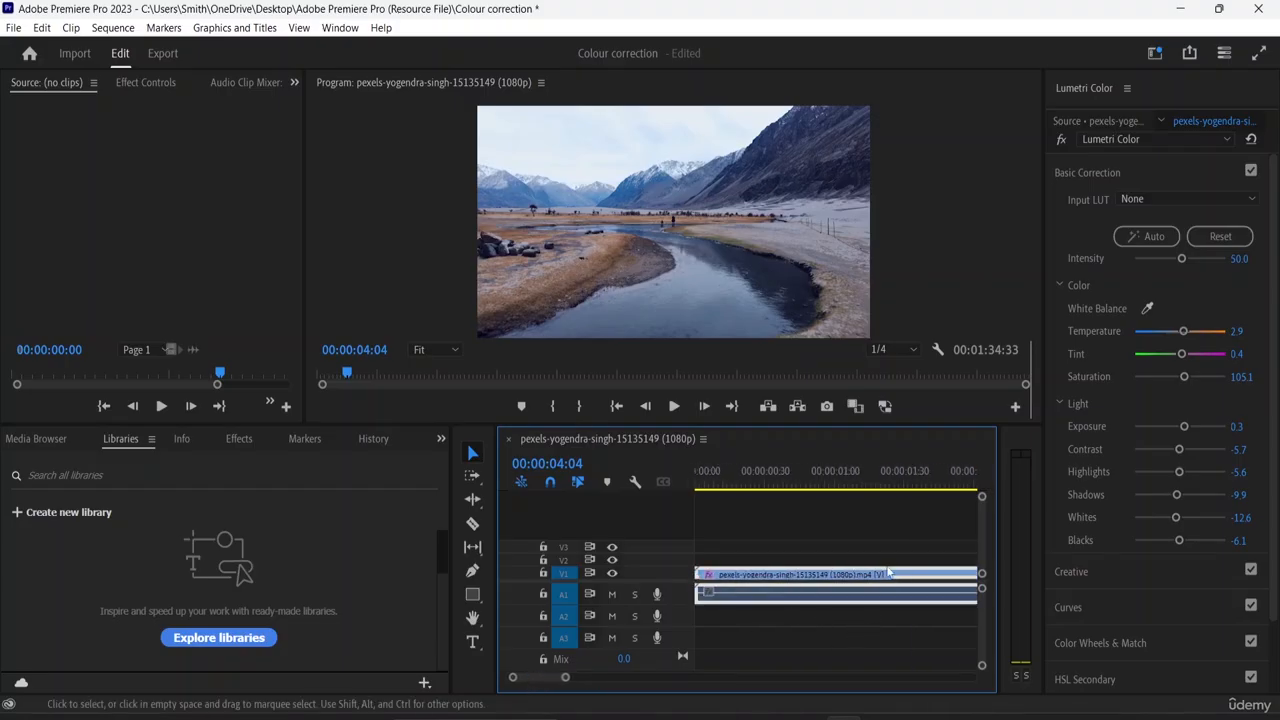
key(minus)
key(ctrl+k)
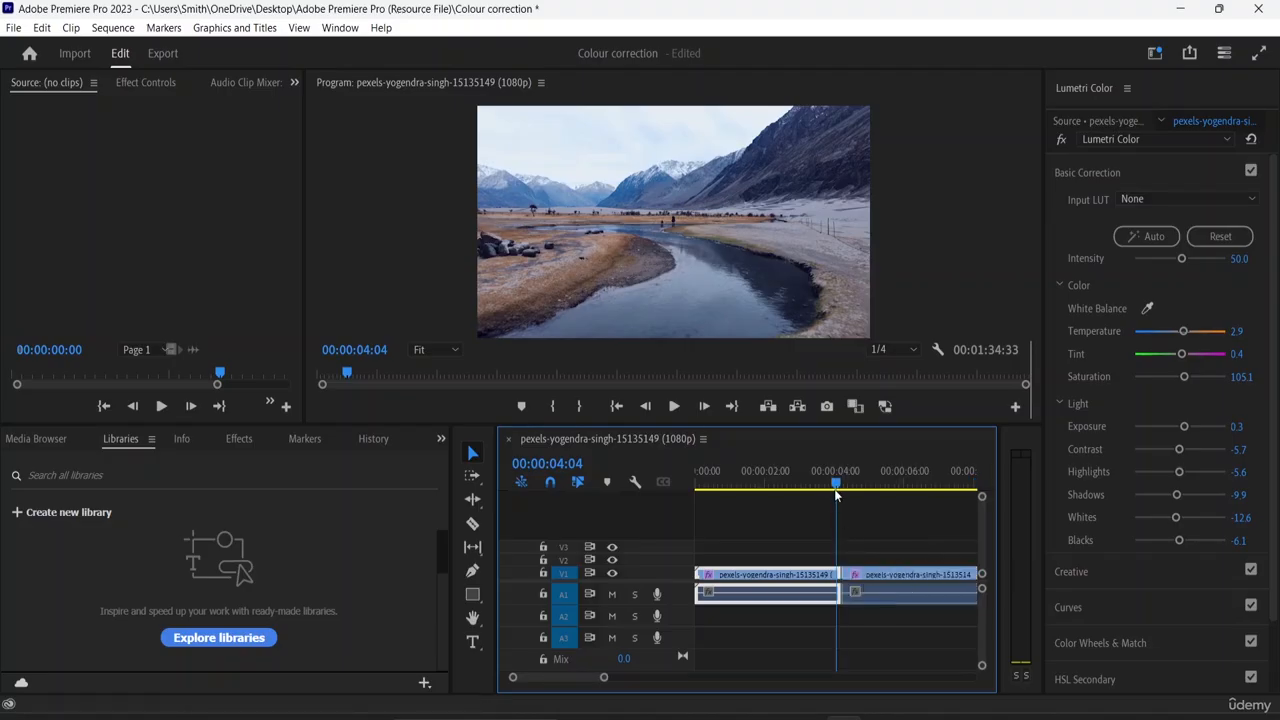
drag(837, 485, 800, 486)
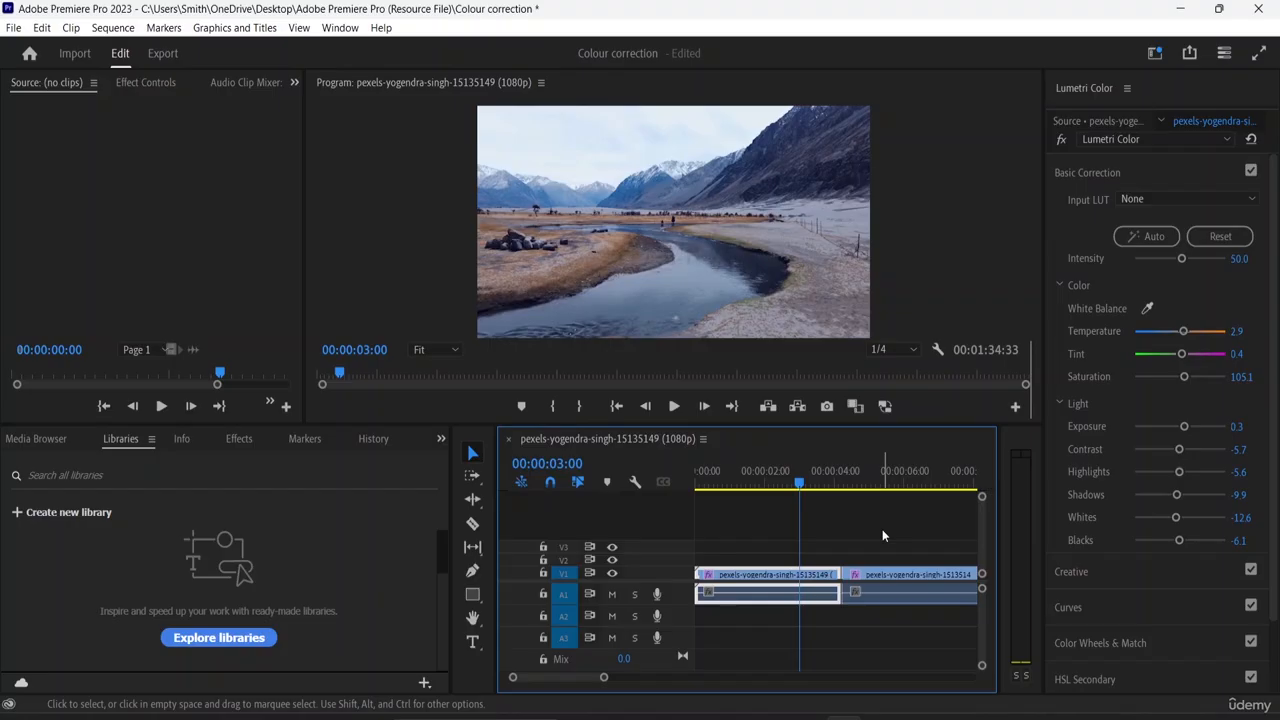
key(equal)
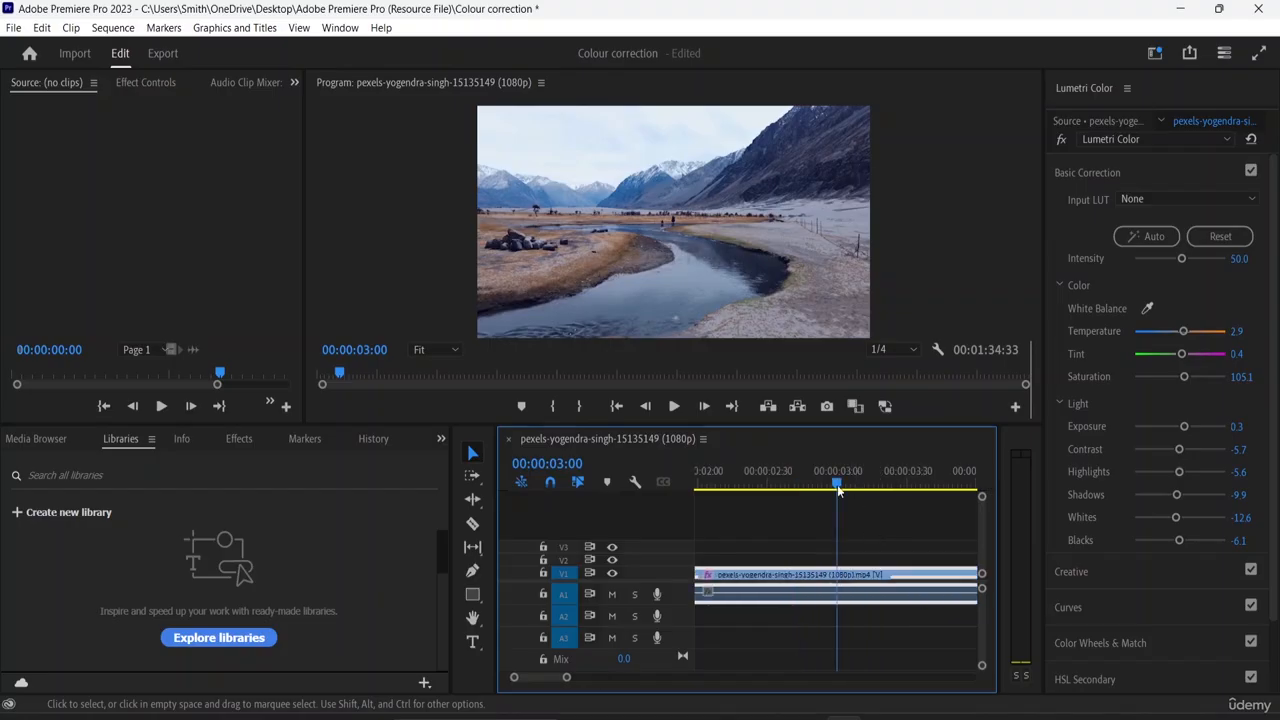
drag(837, 485, 772, 507)
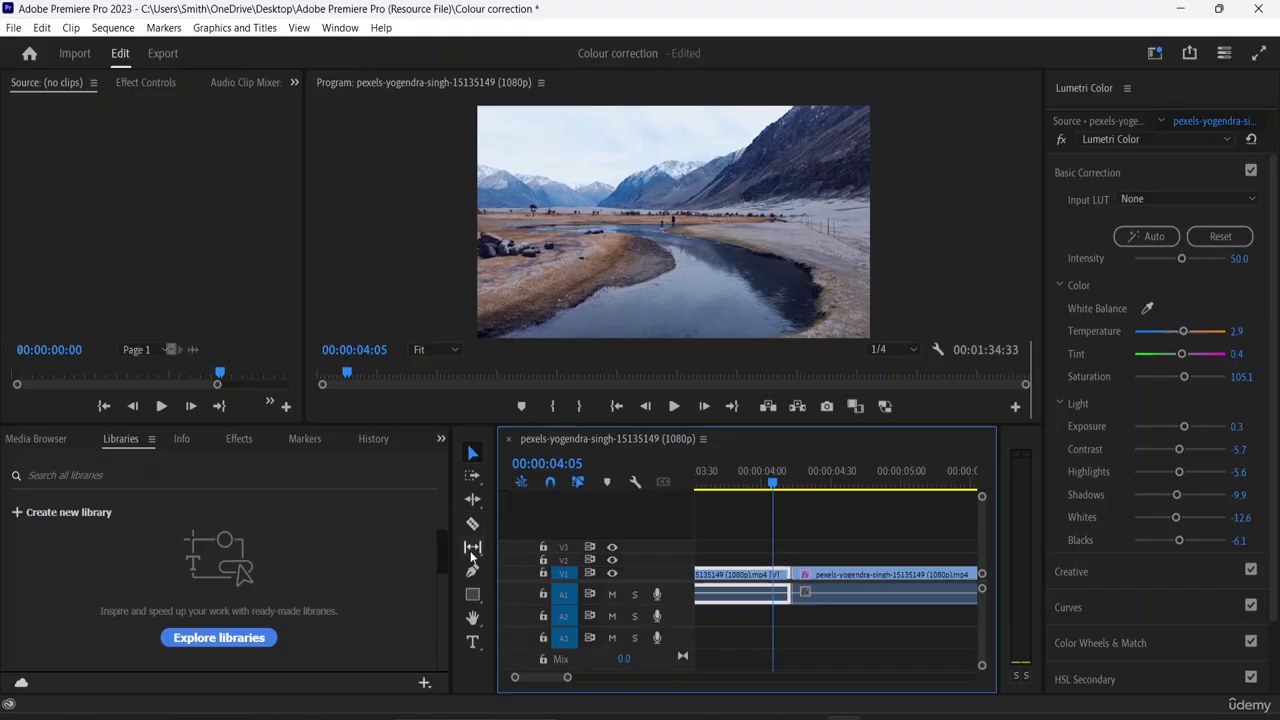
- Apply a Cross Dissolve video transition at the cut between the first two river clips and play it back from 00:00:03:58
click(247, 438)
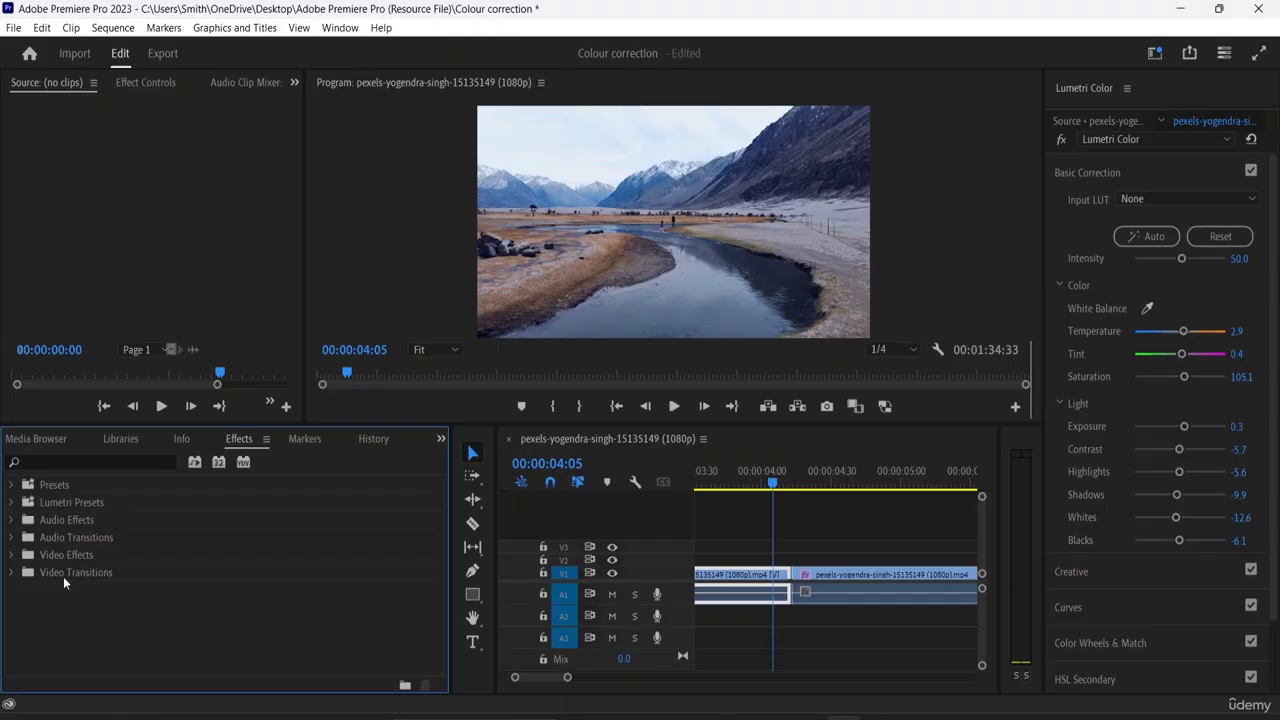
click(11, 572)
scroll(78, 579, down, 2)
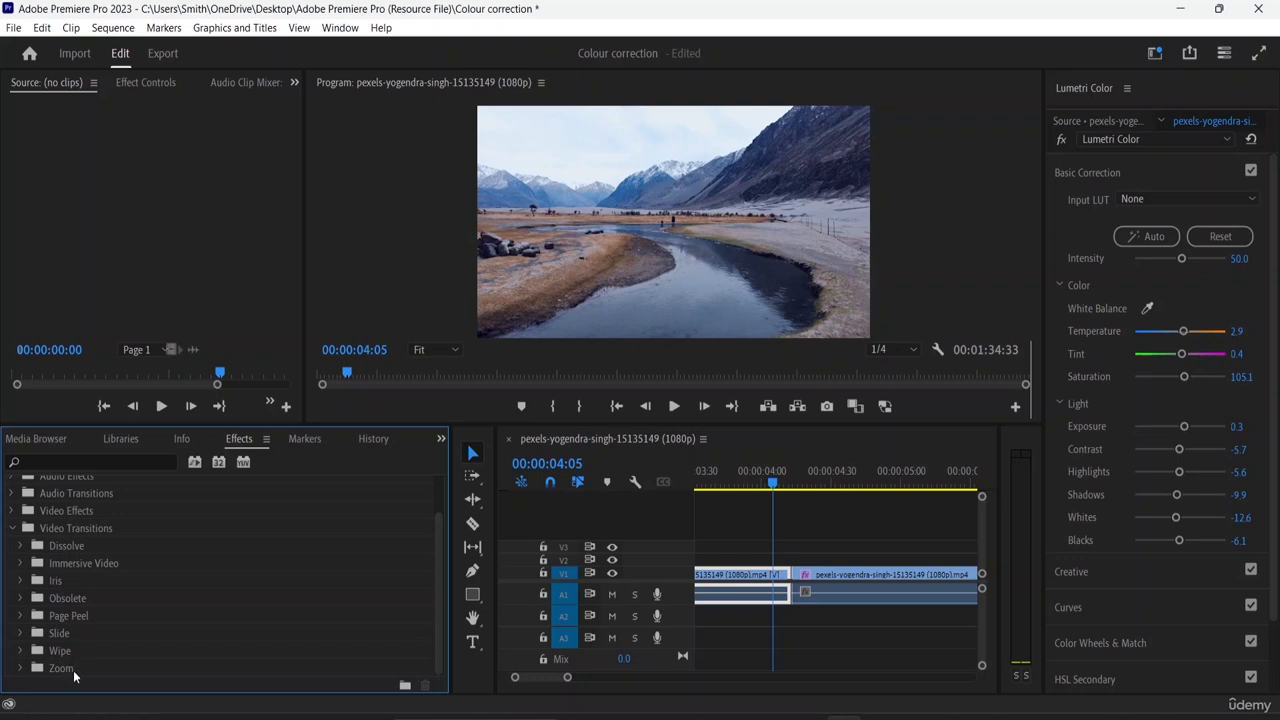
click(18, 547)
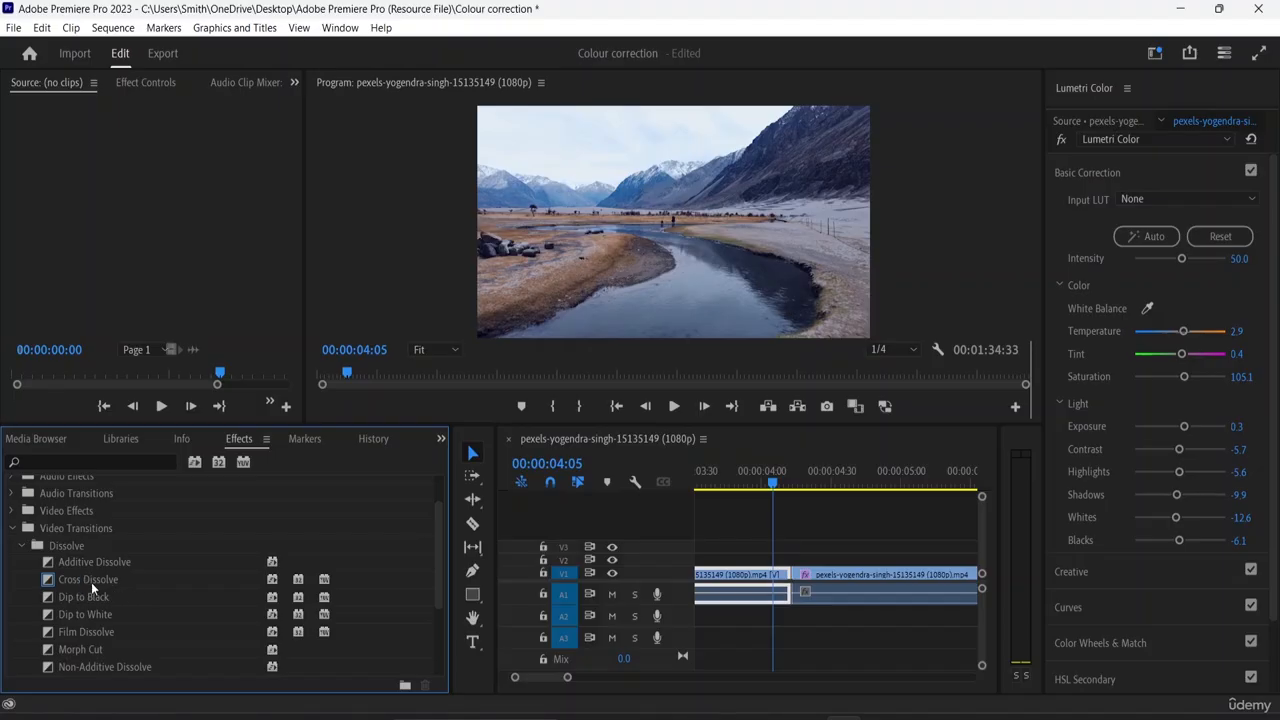
click(102, 579)
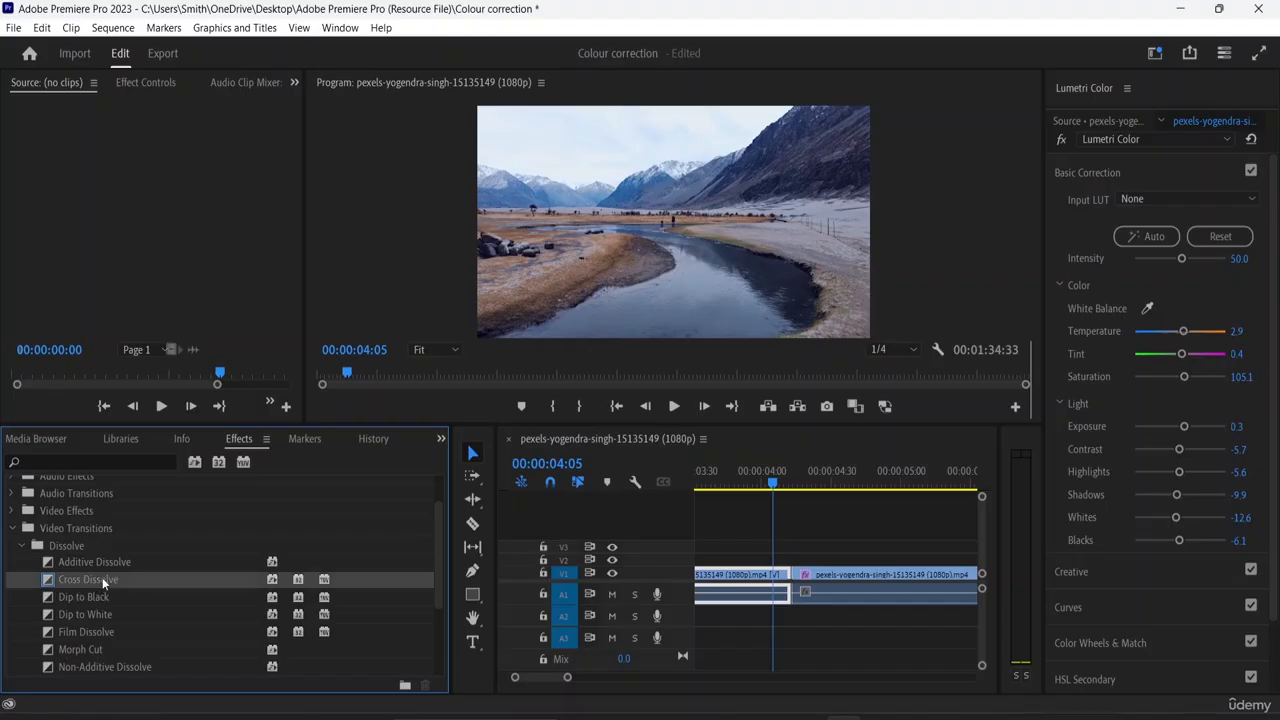
drag(102, 577, 797, 590)
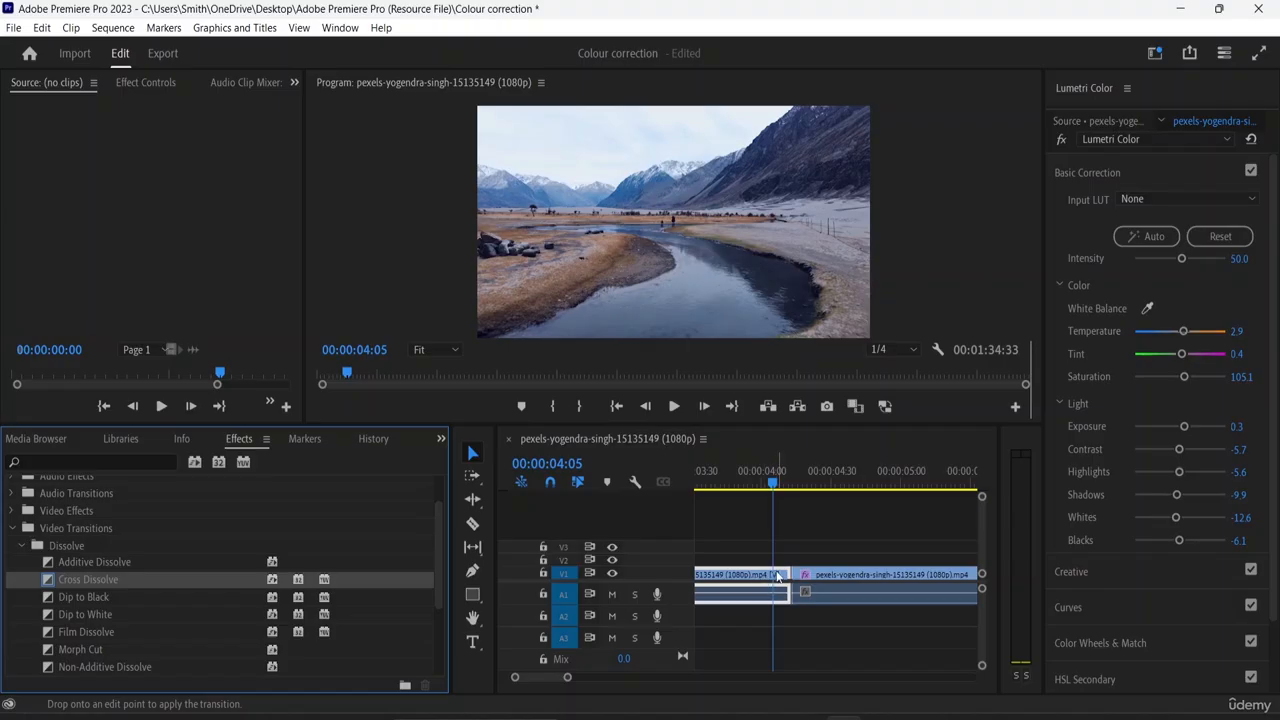
drag(778, 577, 819, 577)
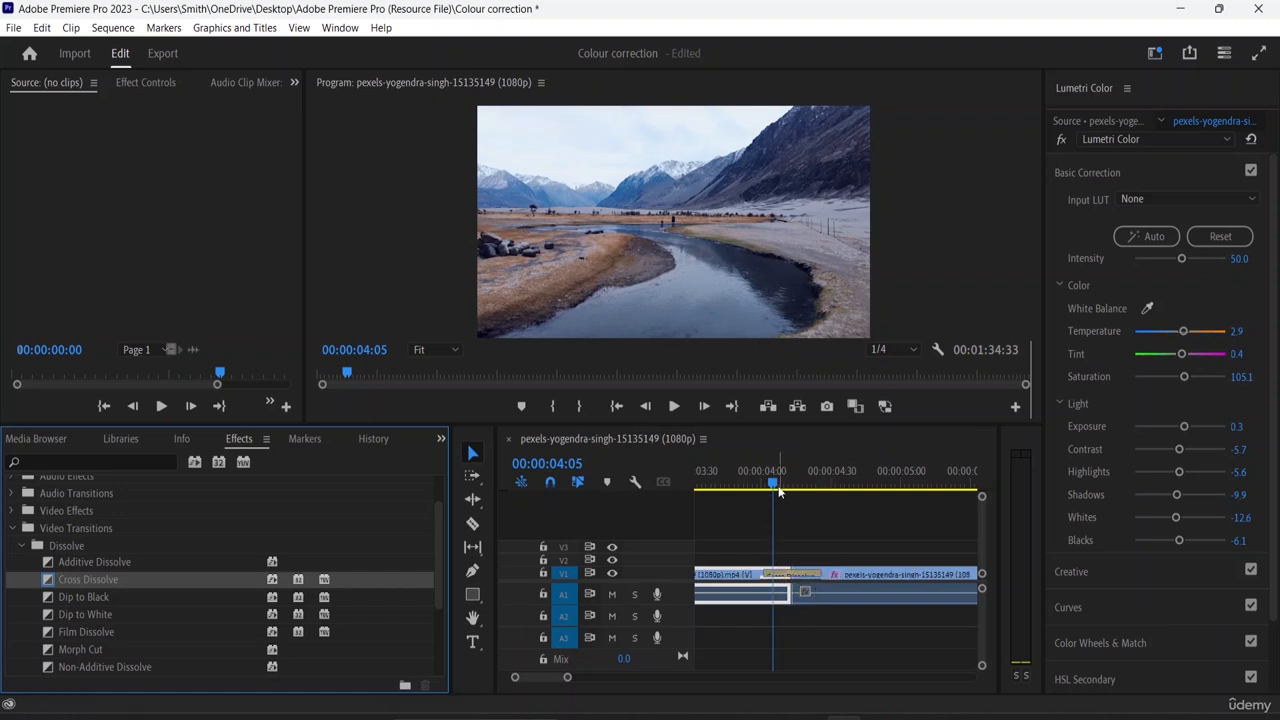
drag(773, 486, 757, 487)
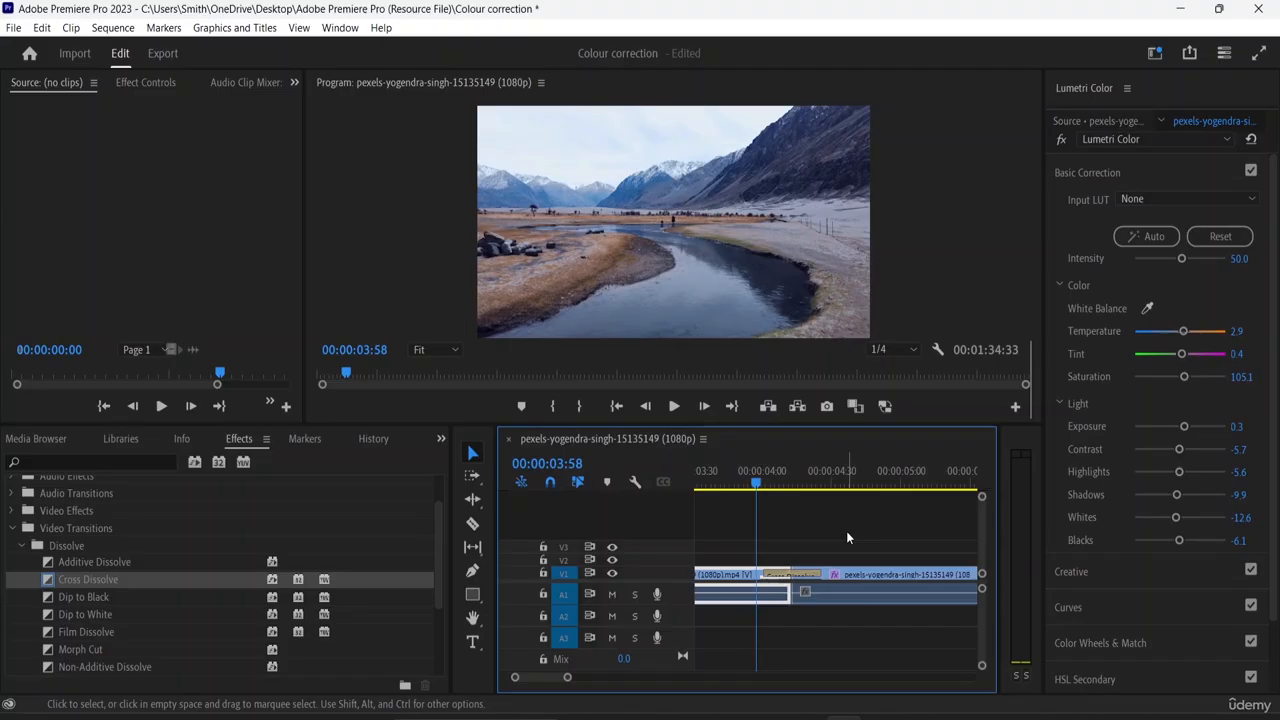
key(space)
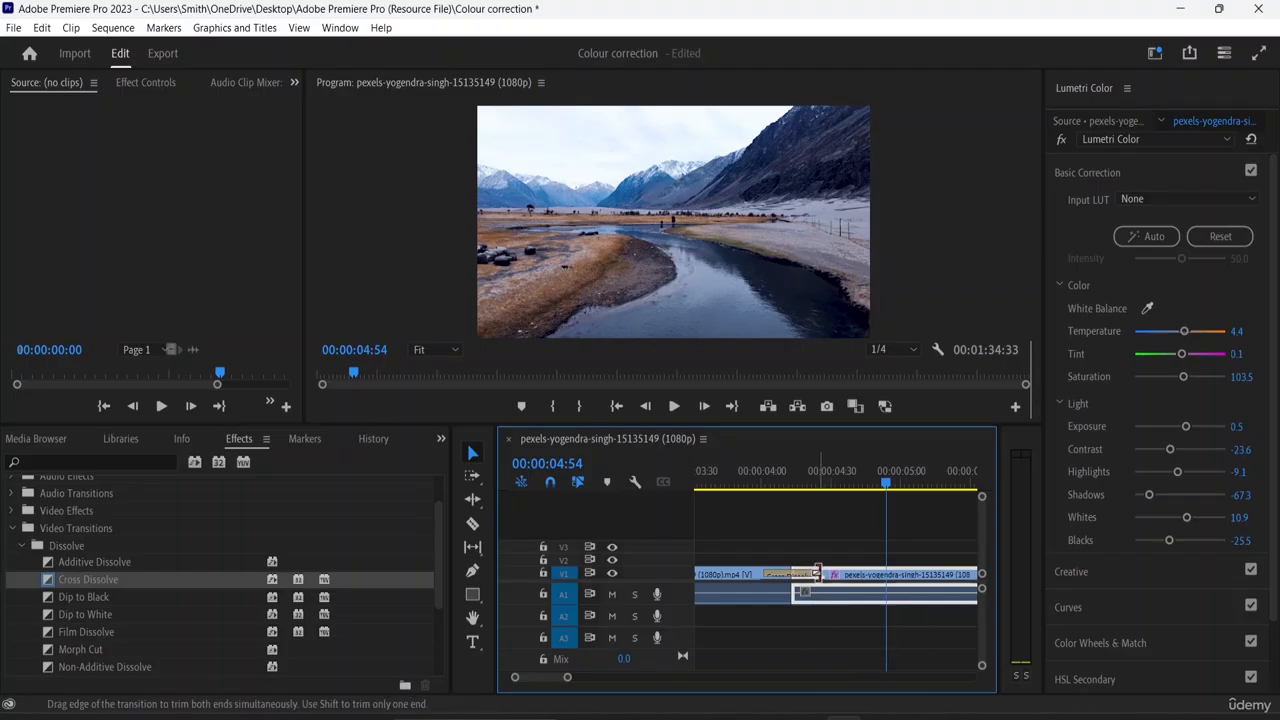
- Extend the Cross Dissolve between the first two river clips by about 47 frames and play it back from 00:00:01:36
drag(817, 573, 930, 567)
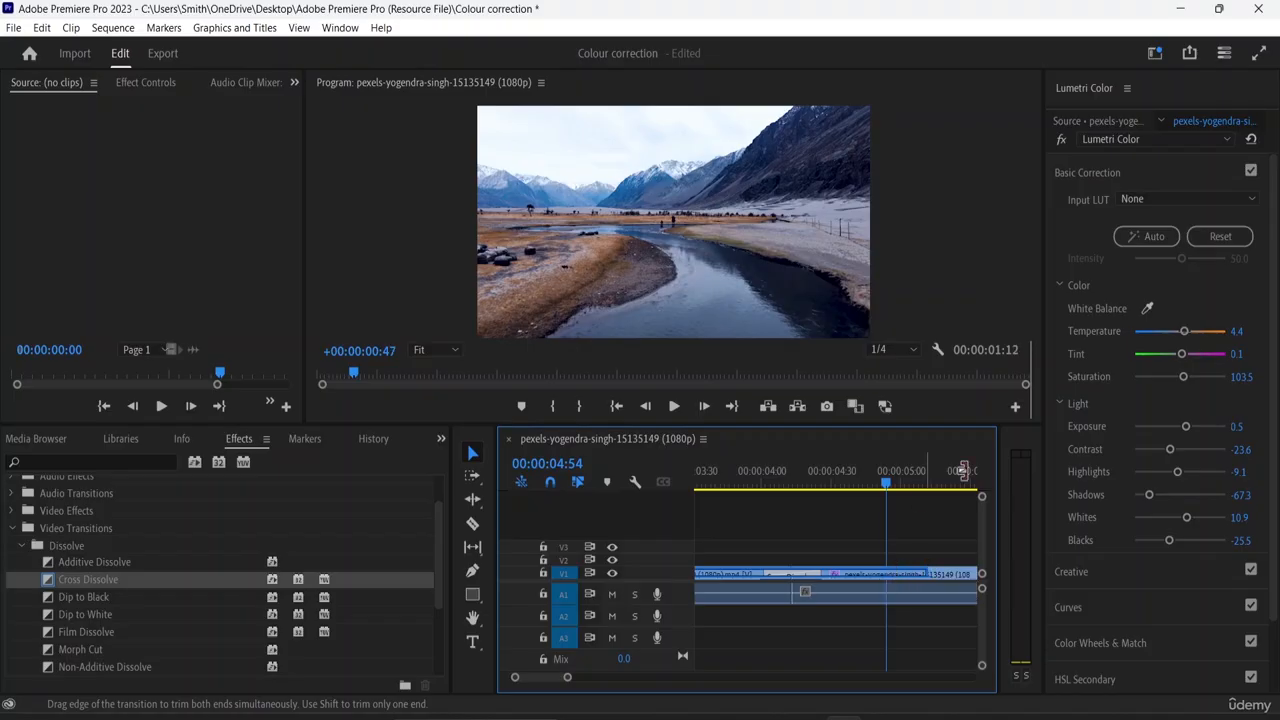
click(895, 507)
drag(885, 483, 918, 530)
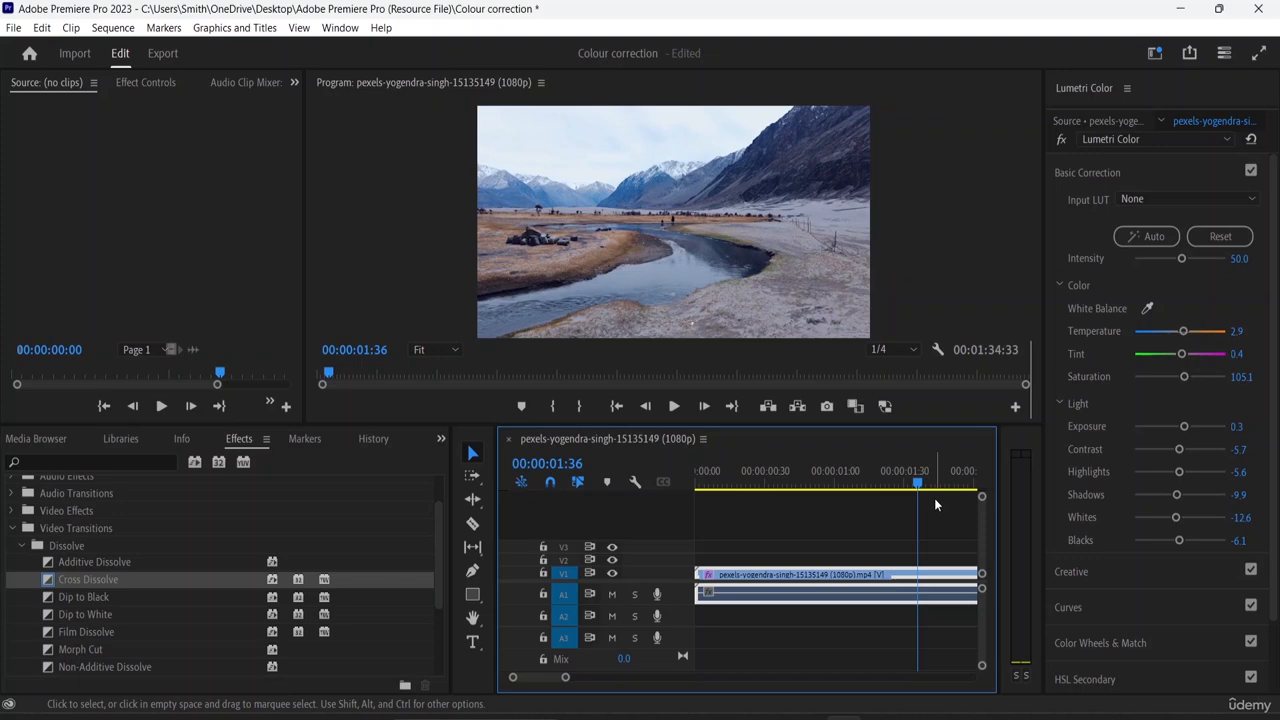
key(space)
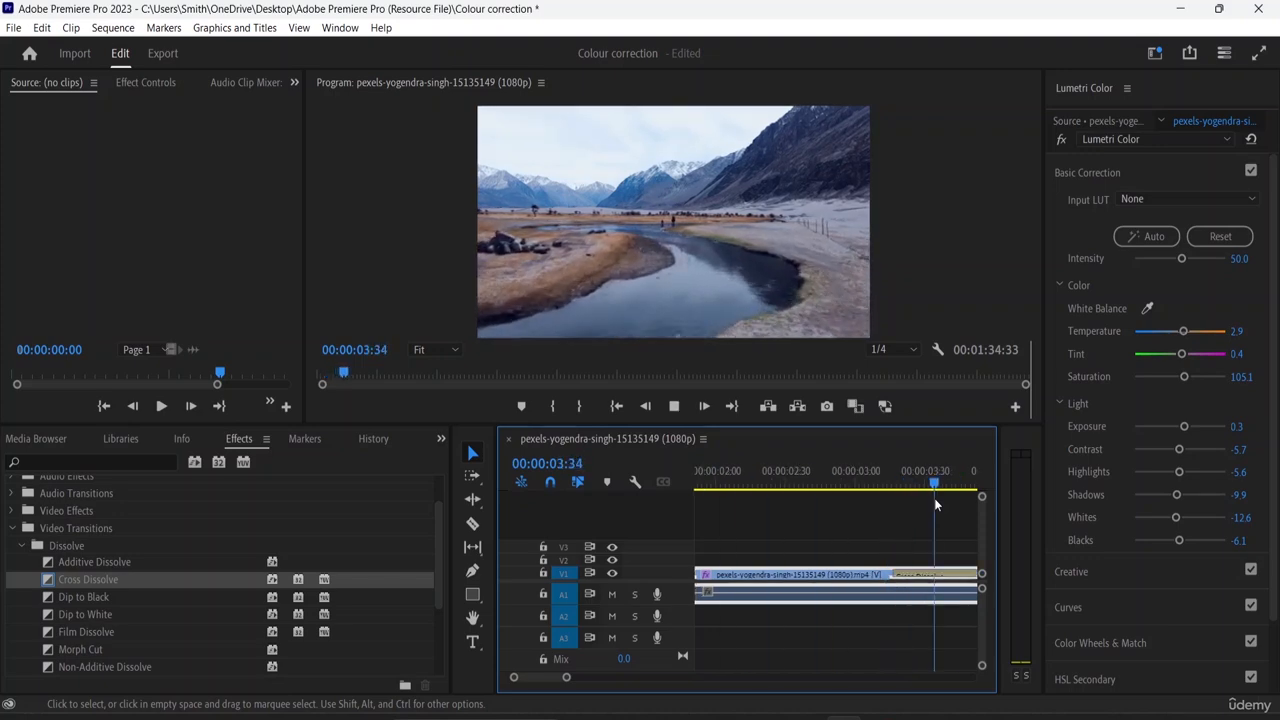
key(space)
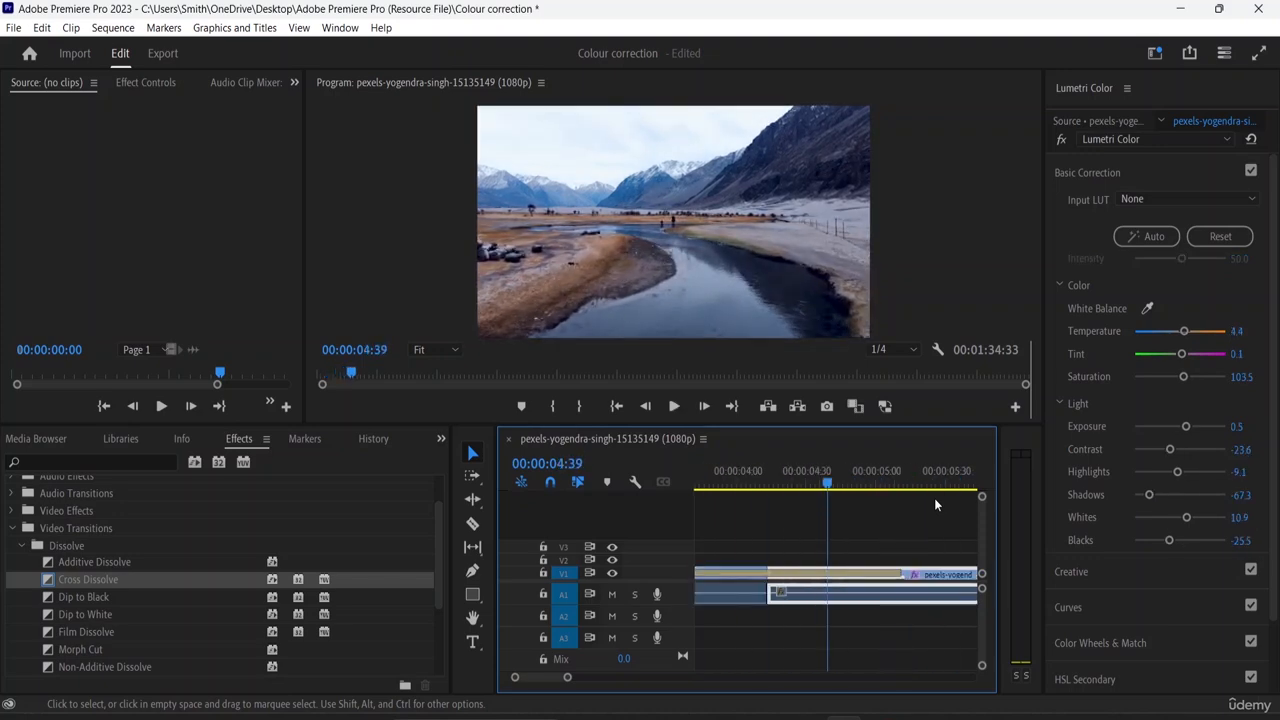
key(space)
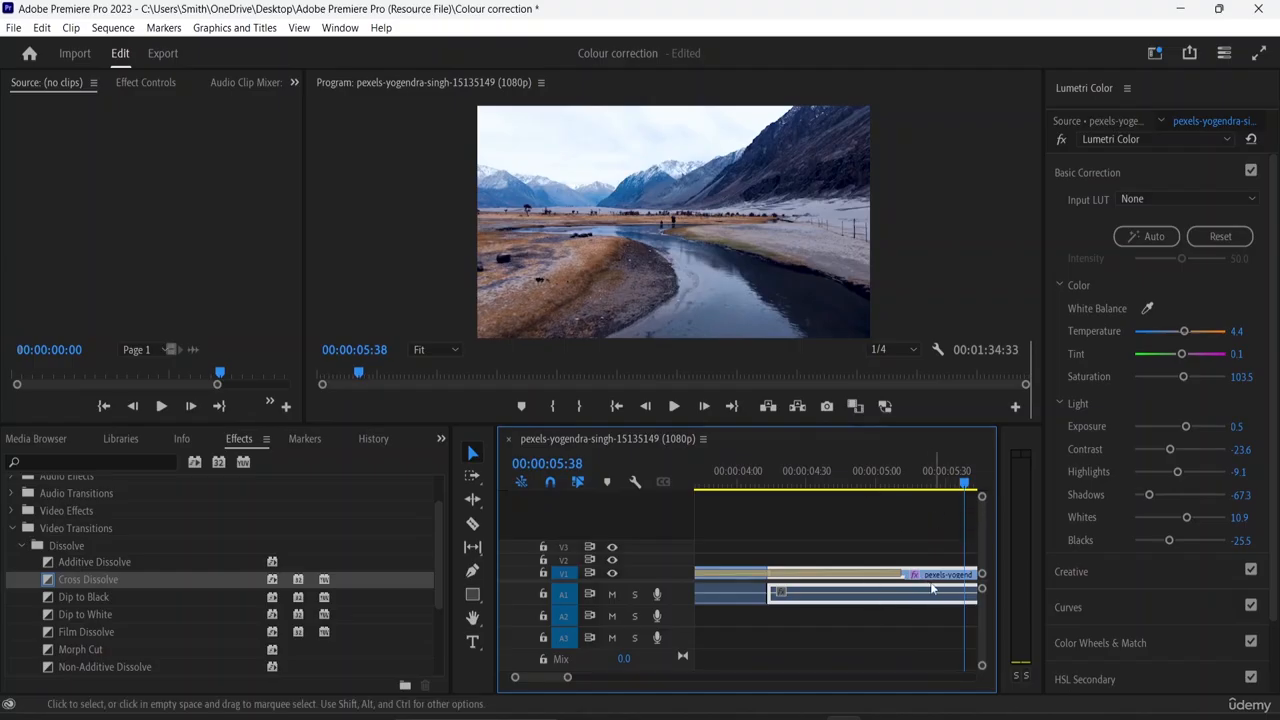
drag(931, 590, 886, 579)
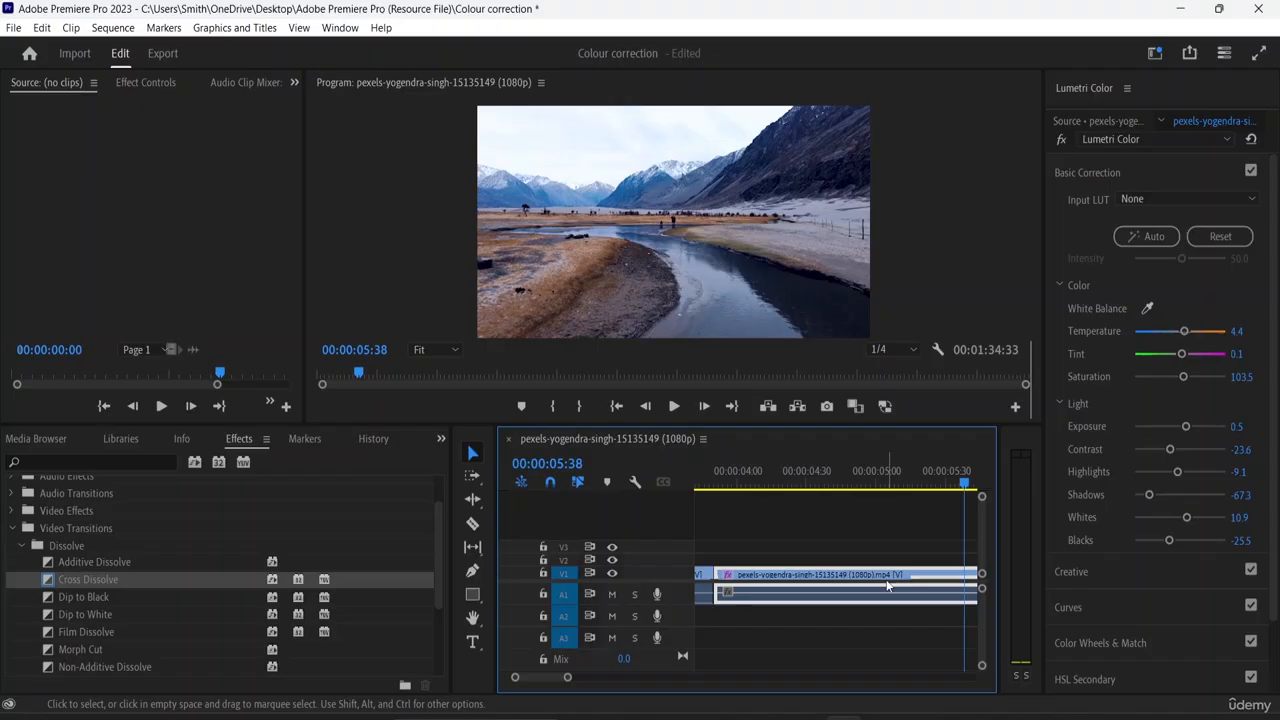
key(ctrl+z)
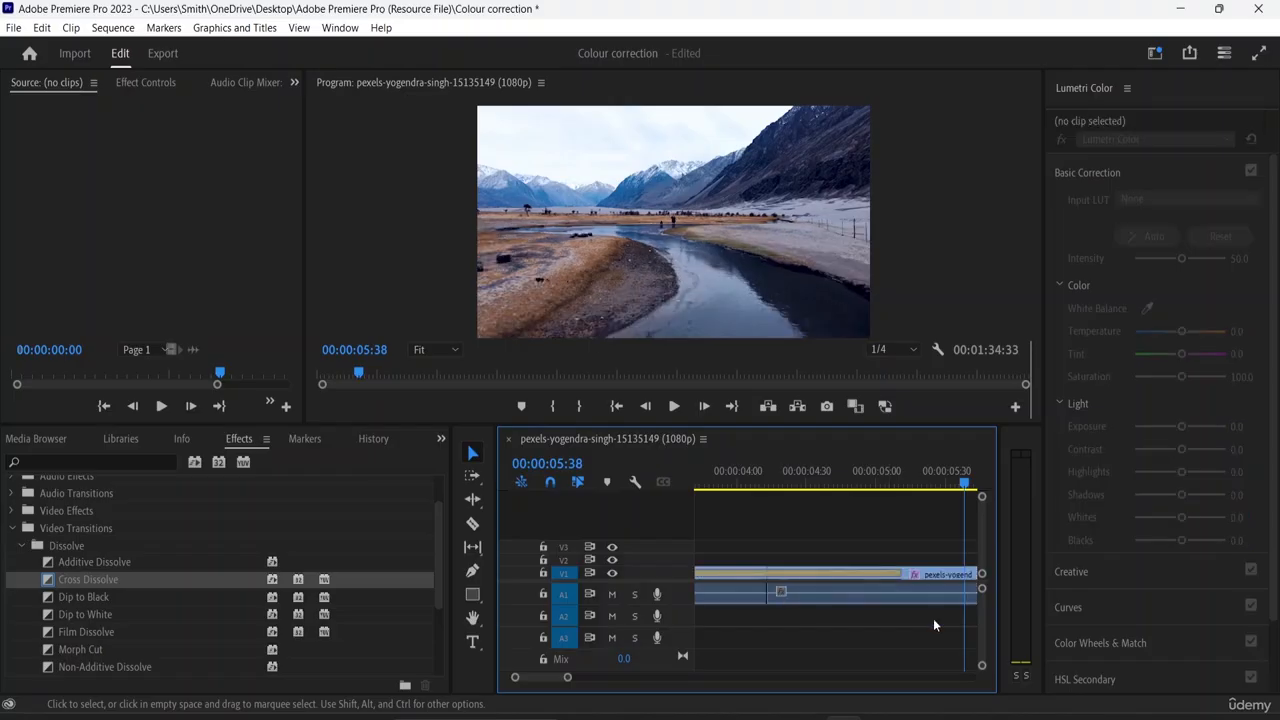
- Apply a Dip to Black transition at the cut between the second river clip and the purple video (1080p).mp4 clip, accepting repeated frames
key(minus)
key(minus)
key(minus)
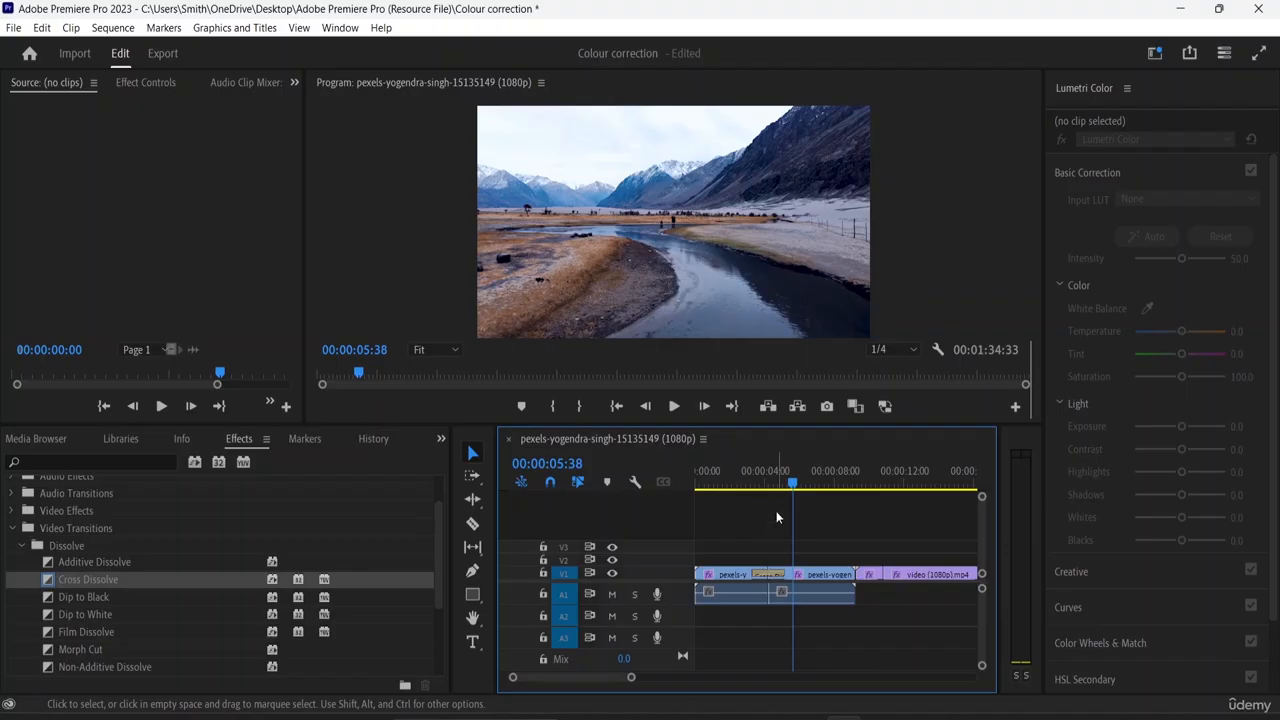
click(795, 486)
click(848, 489)
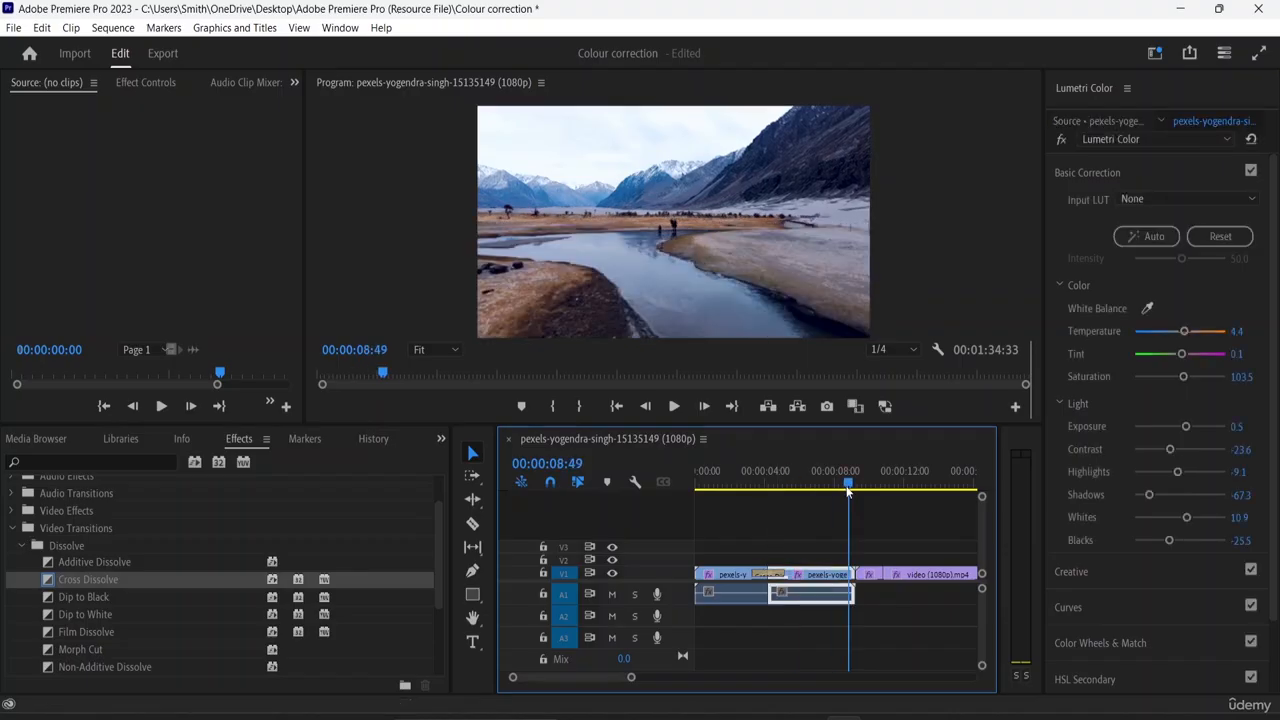
key(equal)
key(equal)
key(equal)
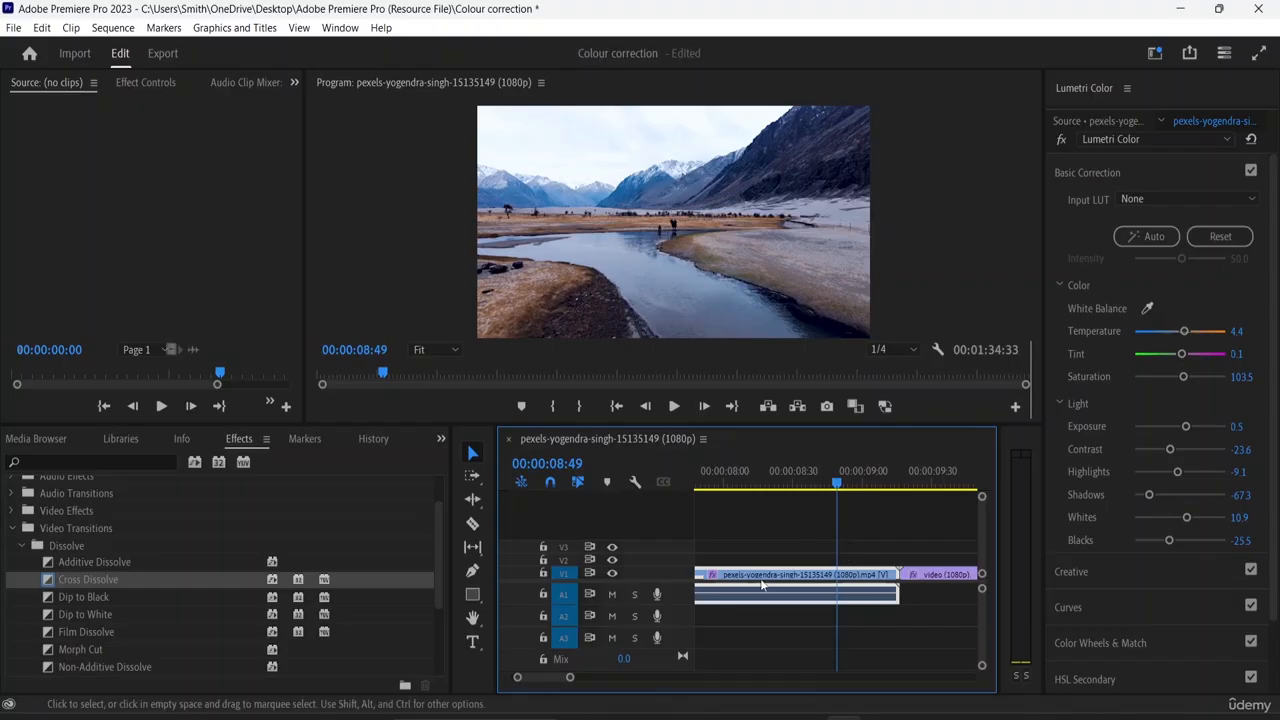
click(84, 597)
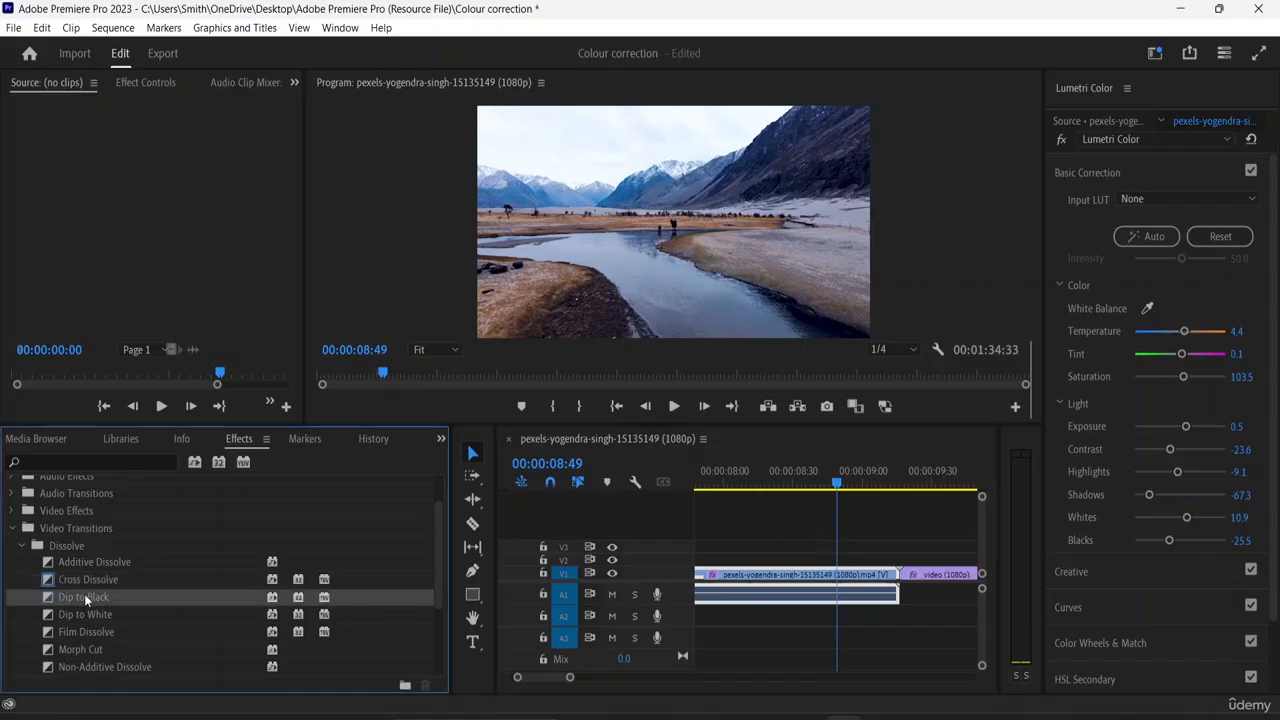
drag(84, 594, 916, 588)
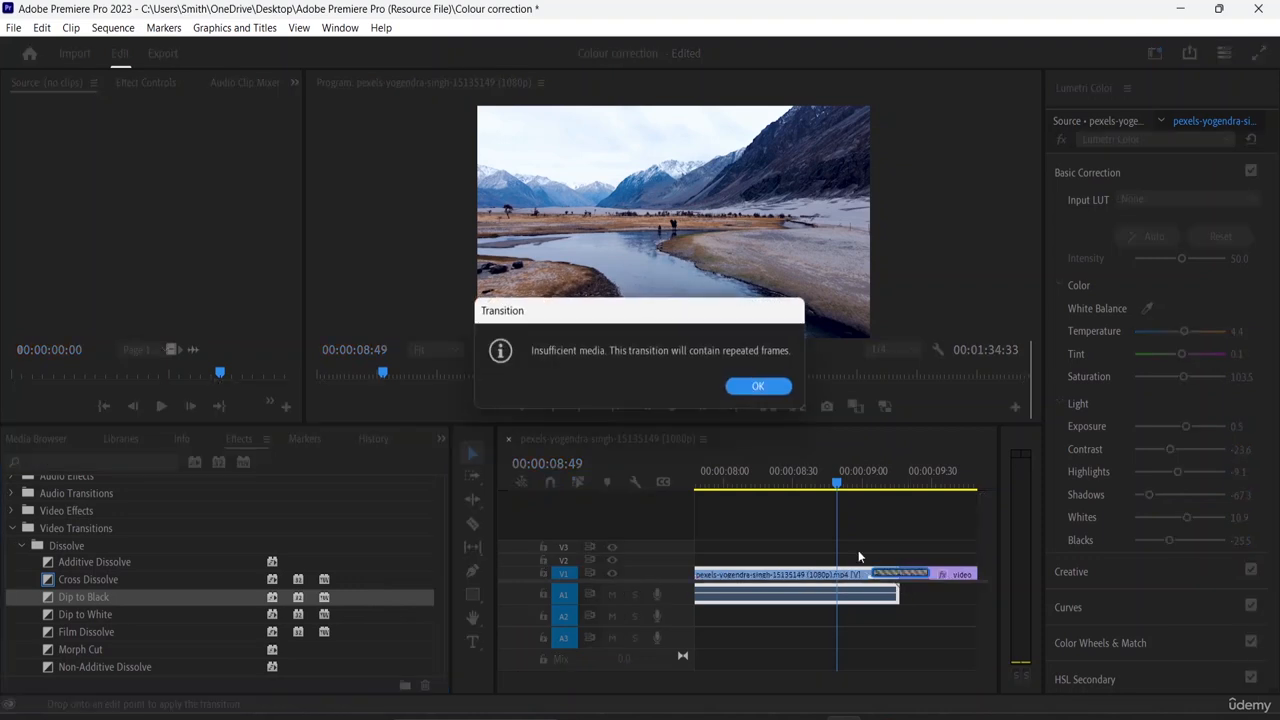
click(760, 386)
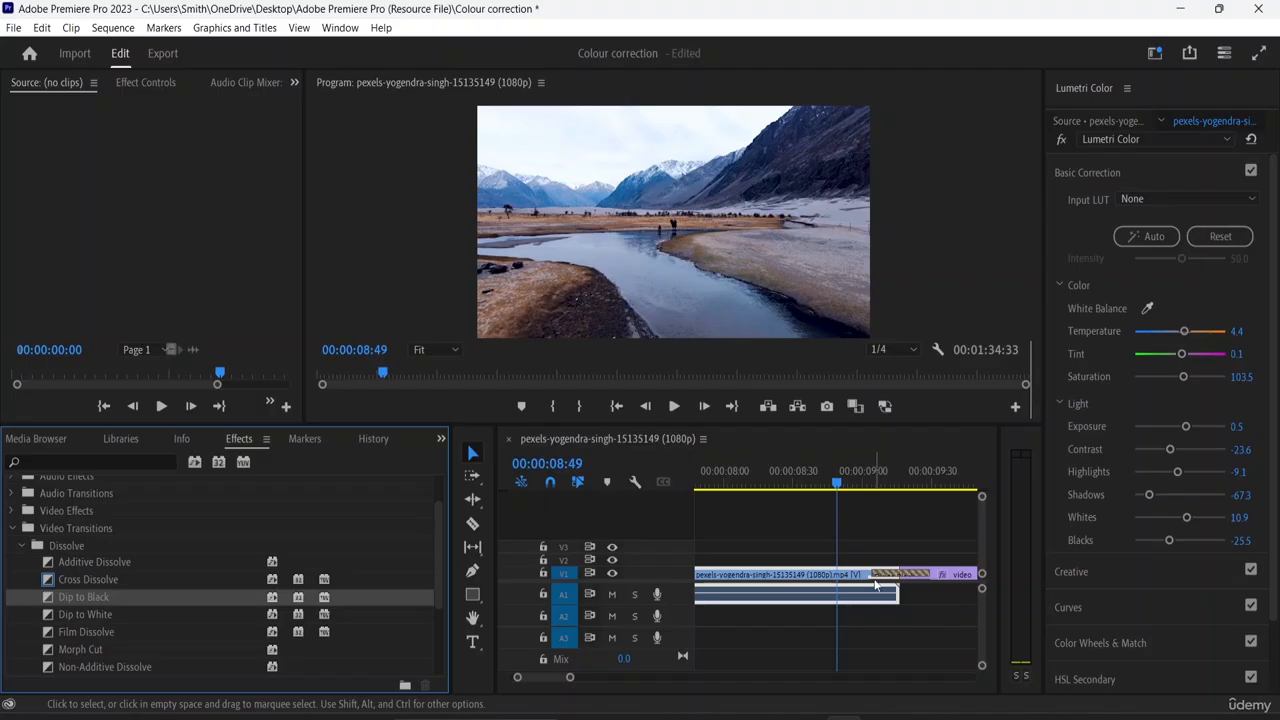
- Lengthen the Dip to Black transition at the end of the second river clip by extending its edges
drag(878, 573, 808, 573)
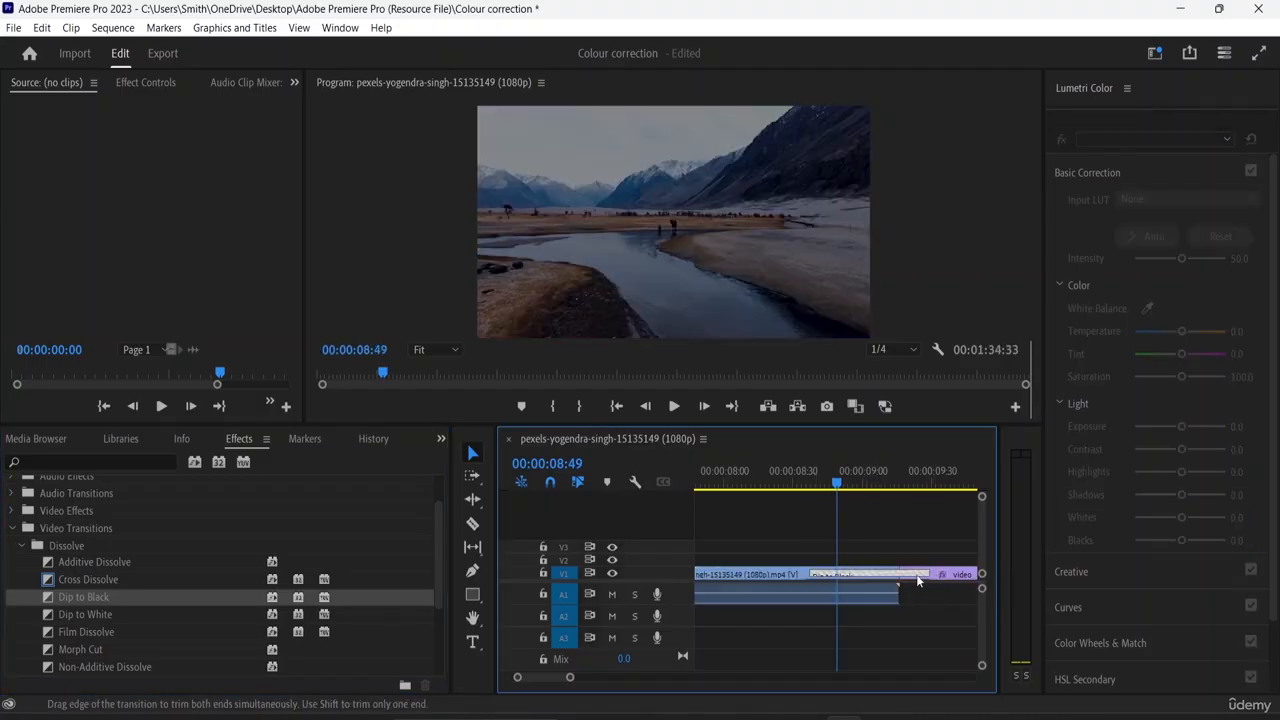
drag(929, 574, 784, 582)
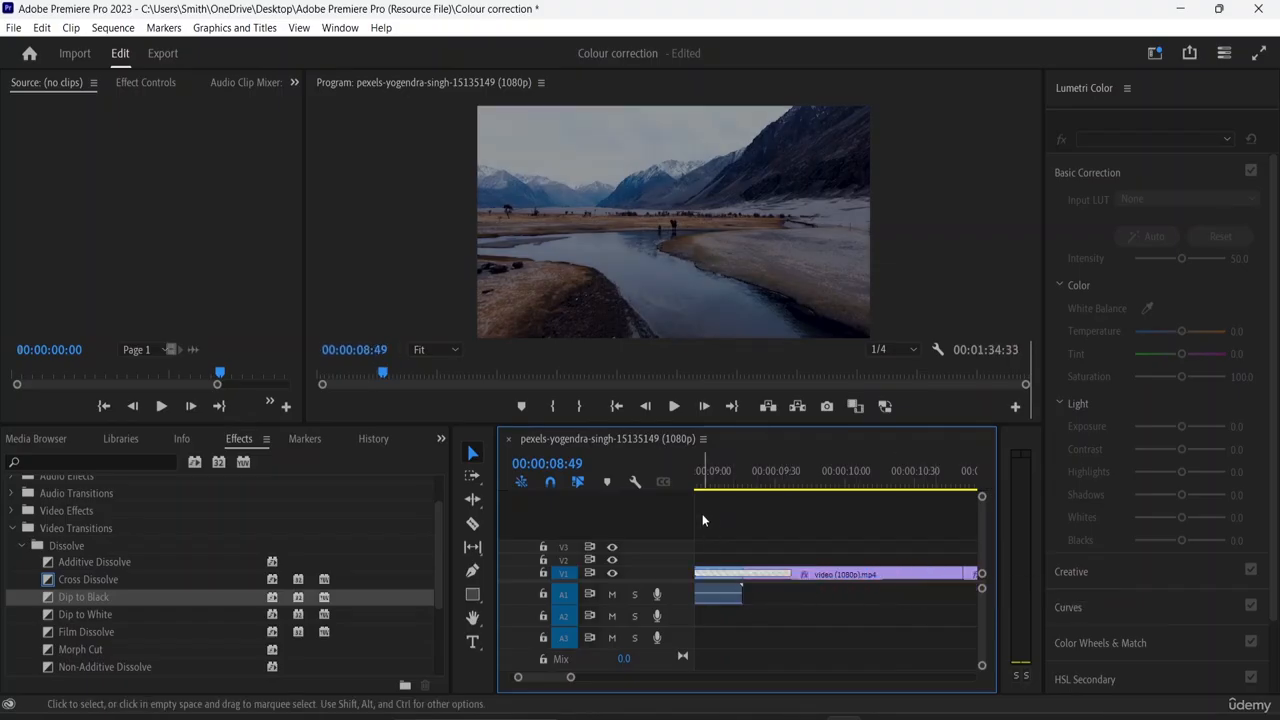
click(702, 520)
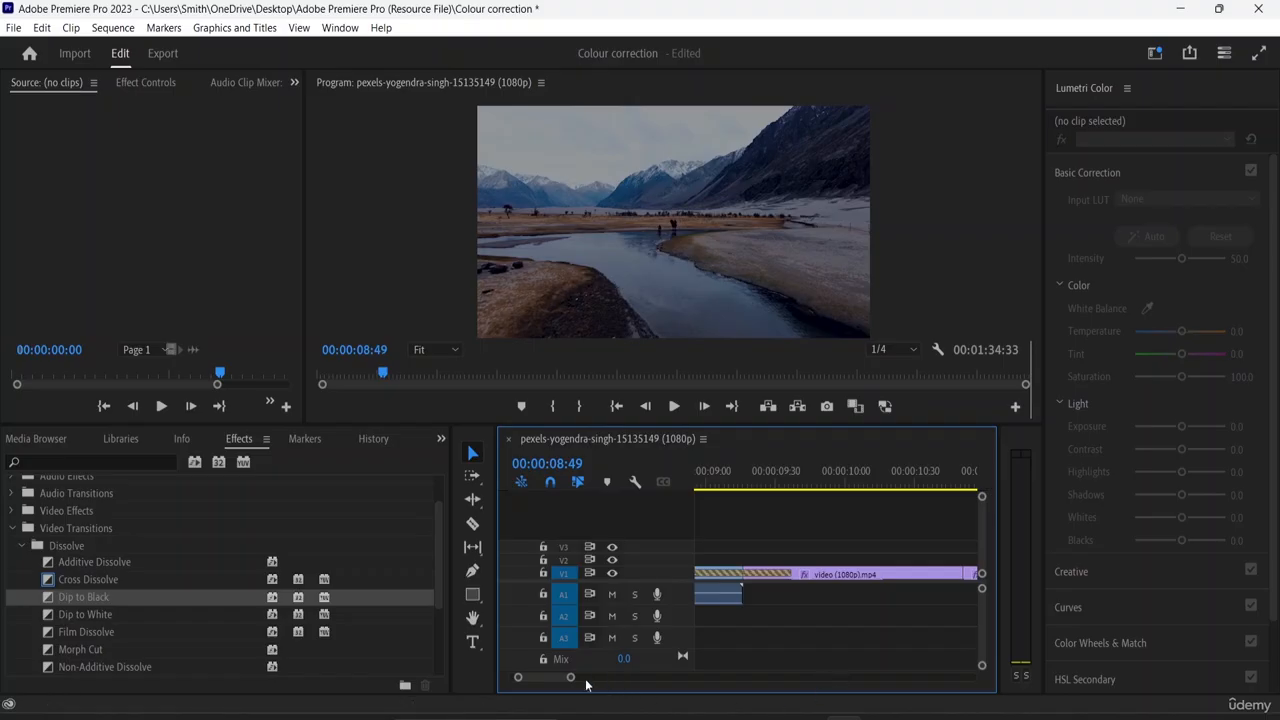
- Play back the Dip to Black transition between the second river clip and the following clip, replaying from about 00:00:08:02
drag(569, 679, 565, 680)
scroll(565, 680, down, 2)
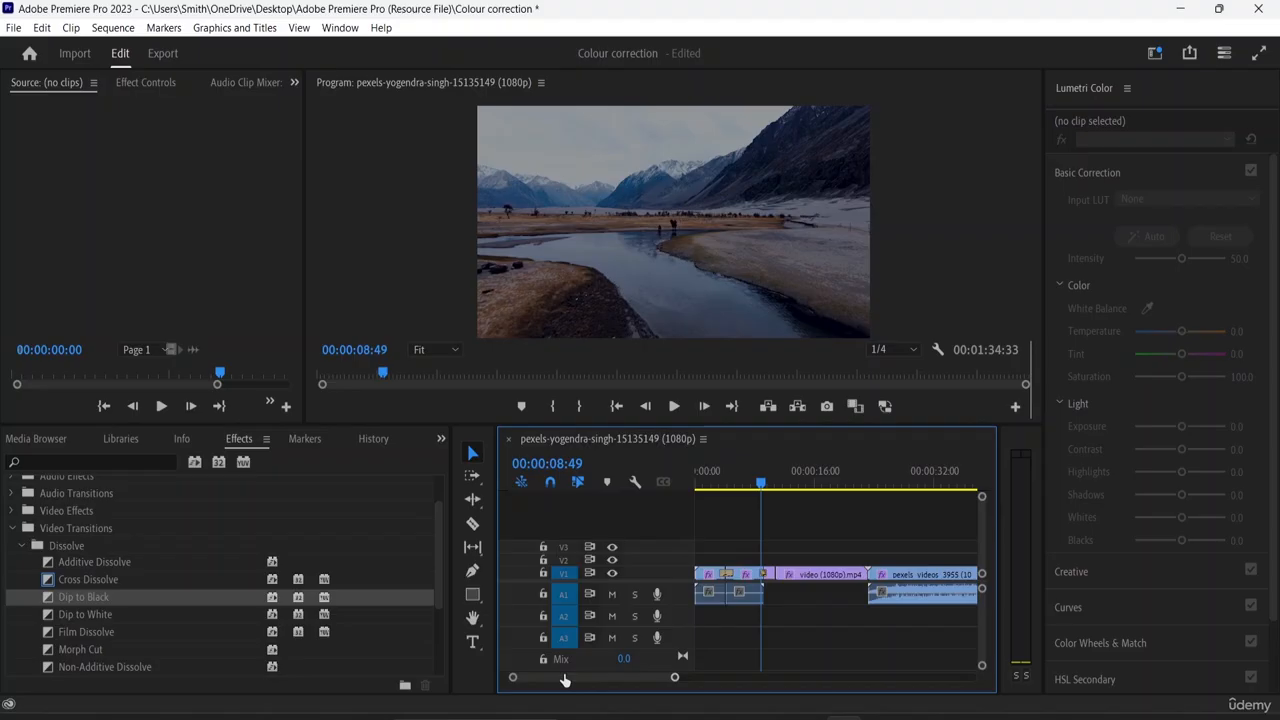
key(space)
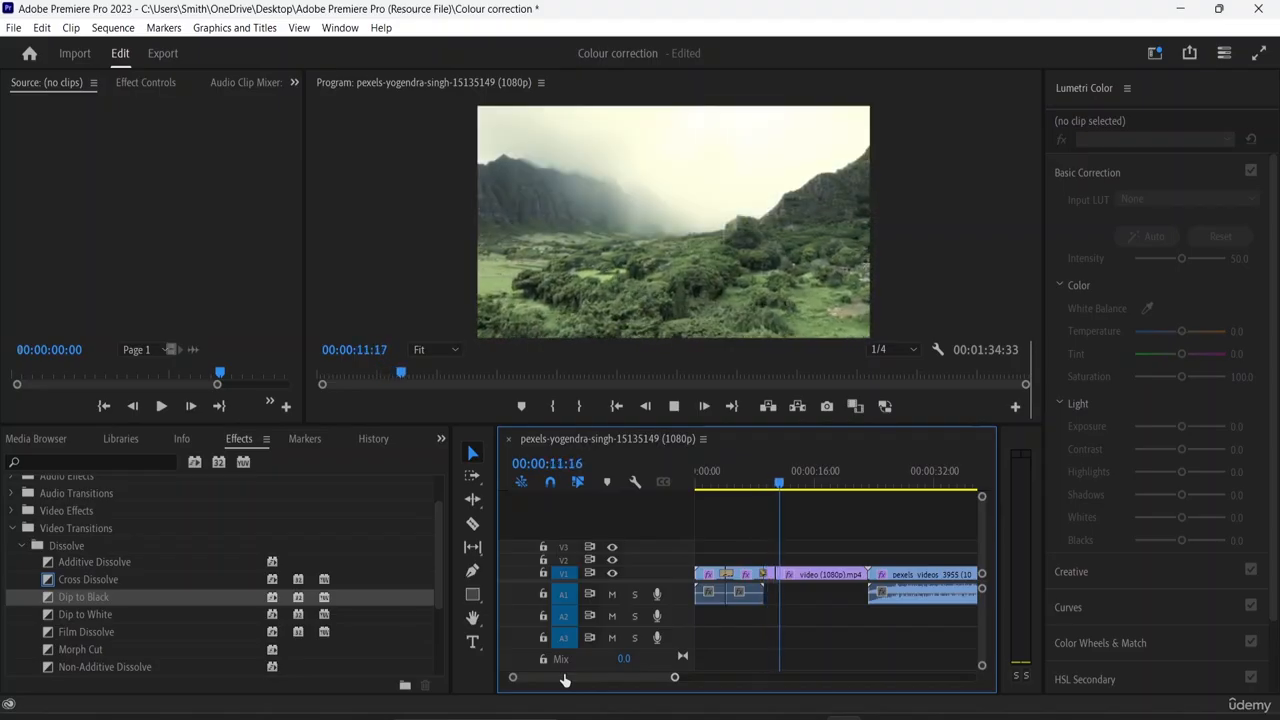
drag(788, 487, 750, 490)
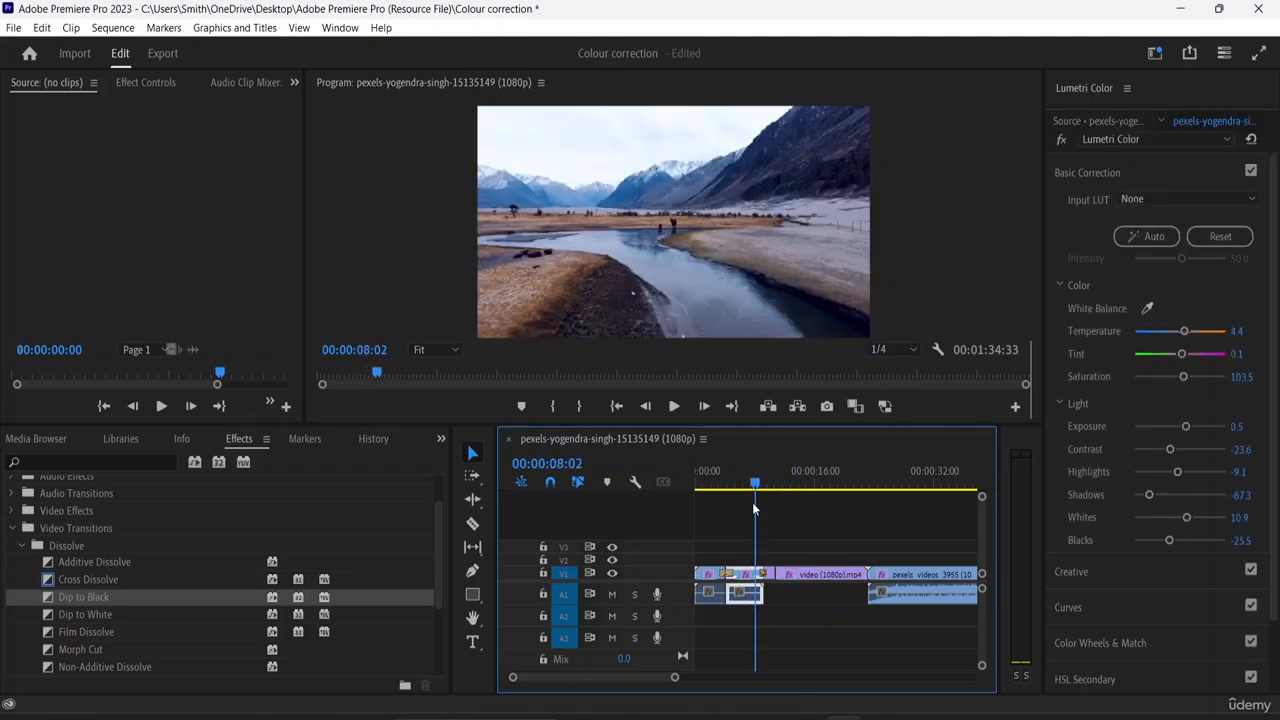
key(space)
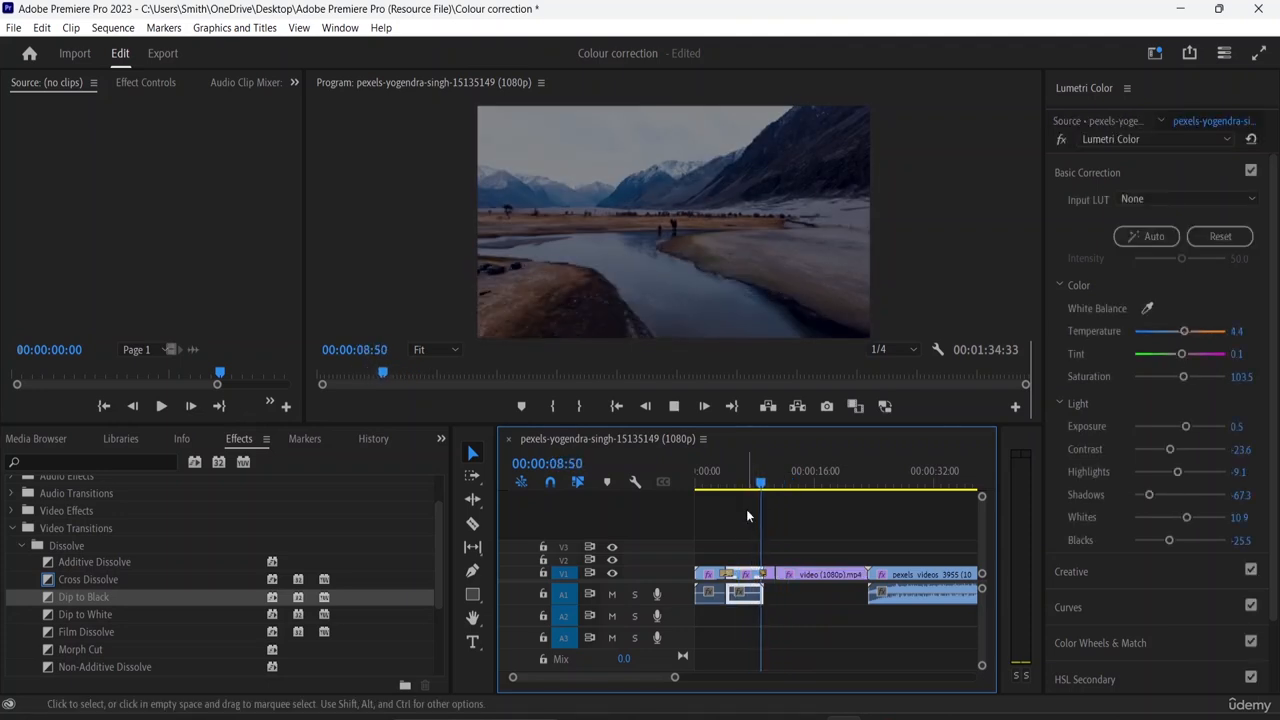
- Apply a VR Gradient Wipe at the cut between video (1080p).mp4 and the kaleidoscope clip, accepting repeated frames, and lengthen it by extending its start edge
key(space)
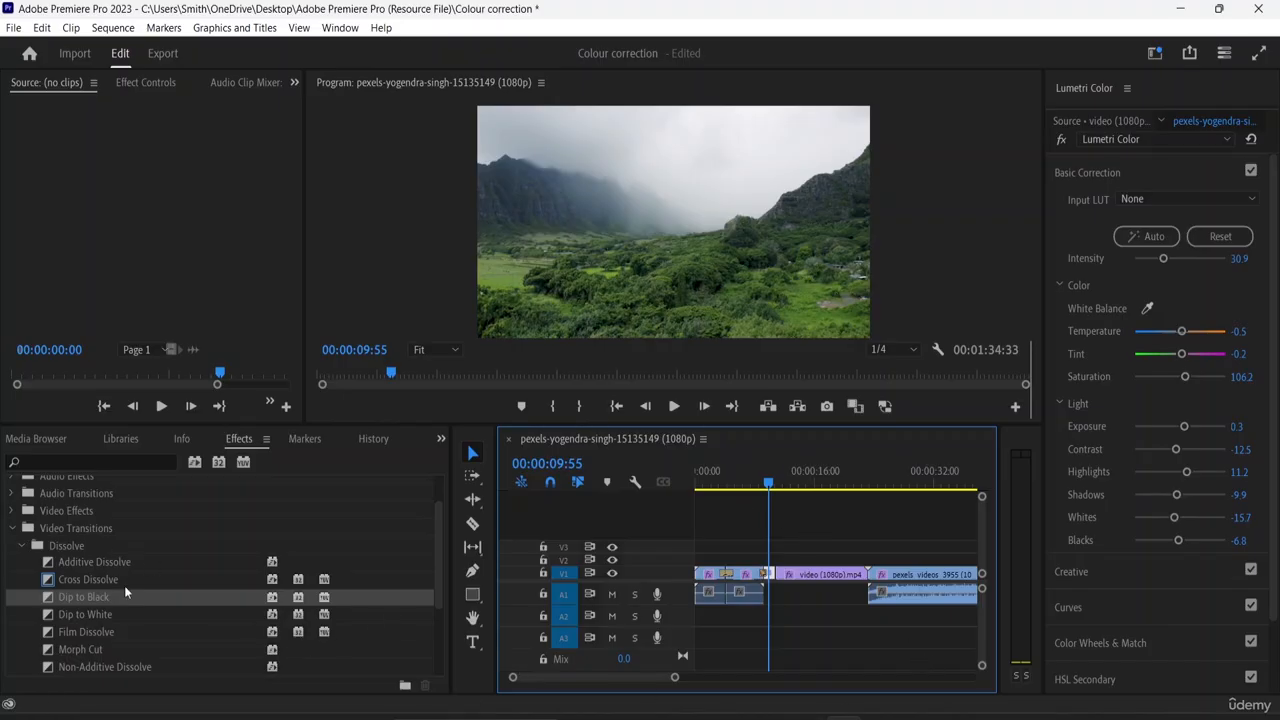
scroll(115, 610, down, 1)
scroll(111, 618, down, 3)
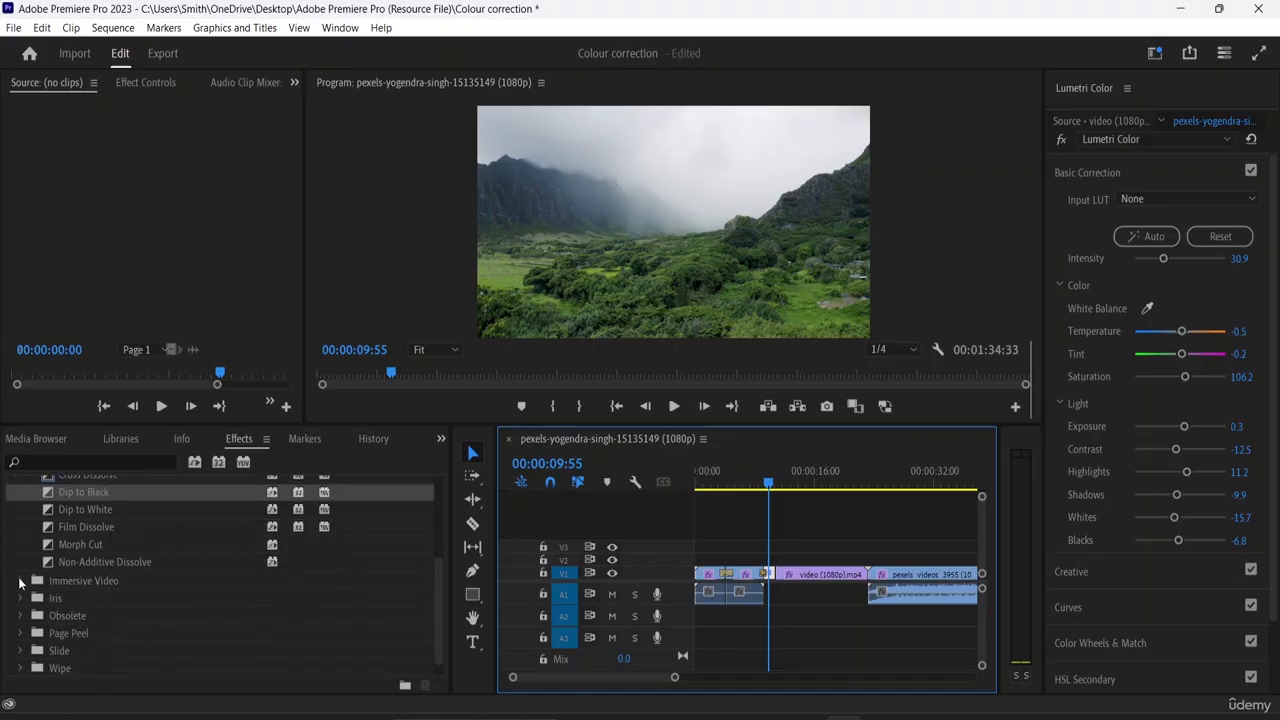
click(19, 581)
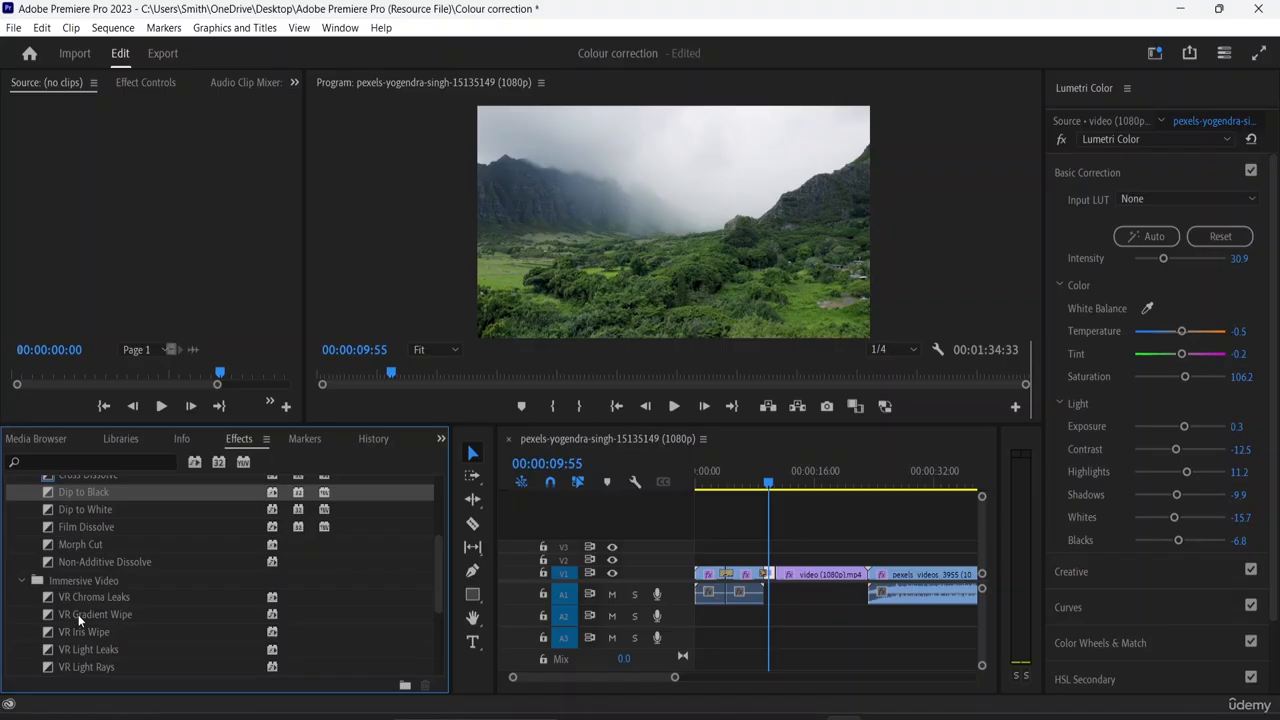
drag(78, 614, 916, 586)
scroll(864, 575, up, 5)
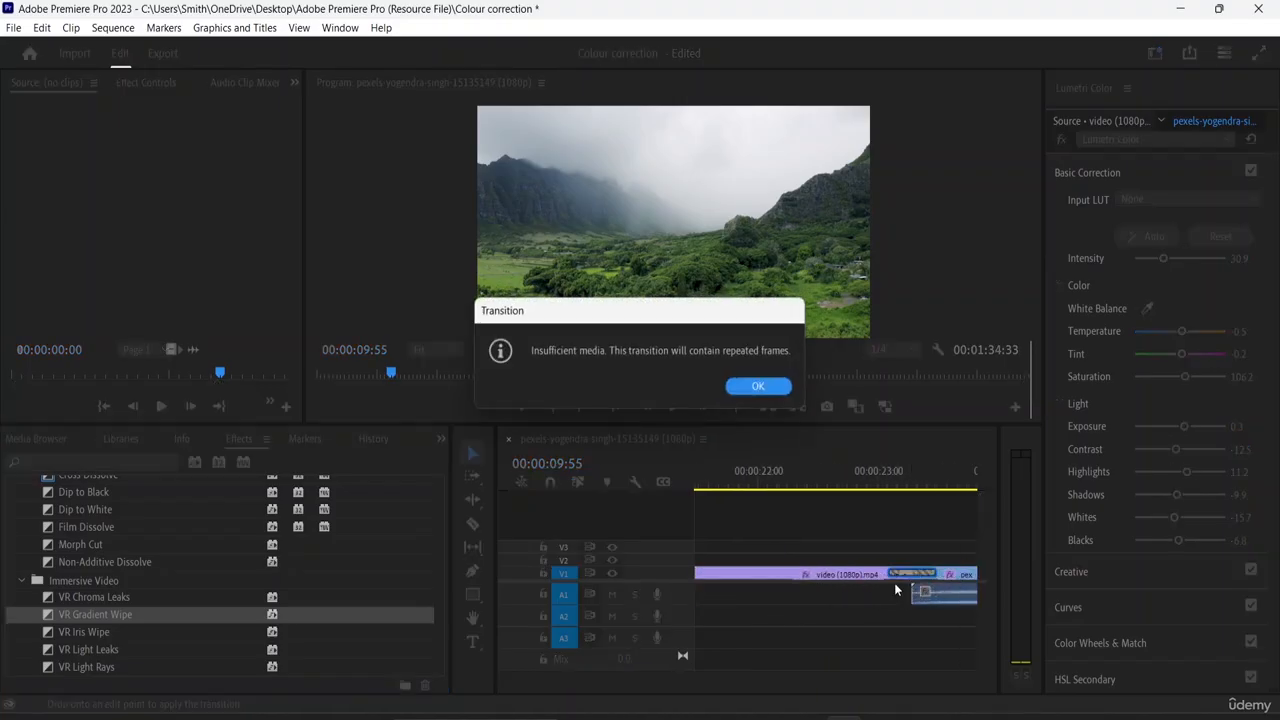
click(756, 385)
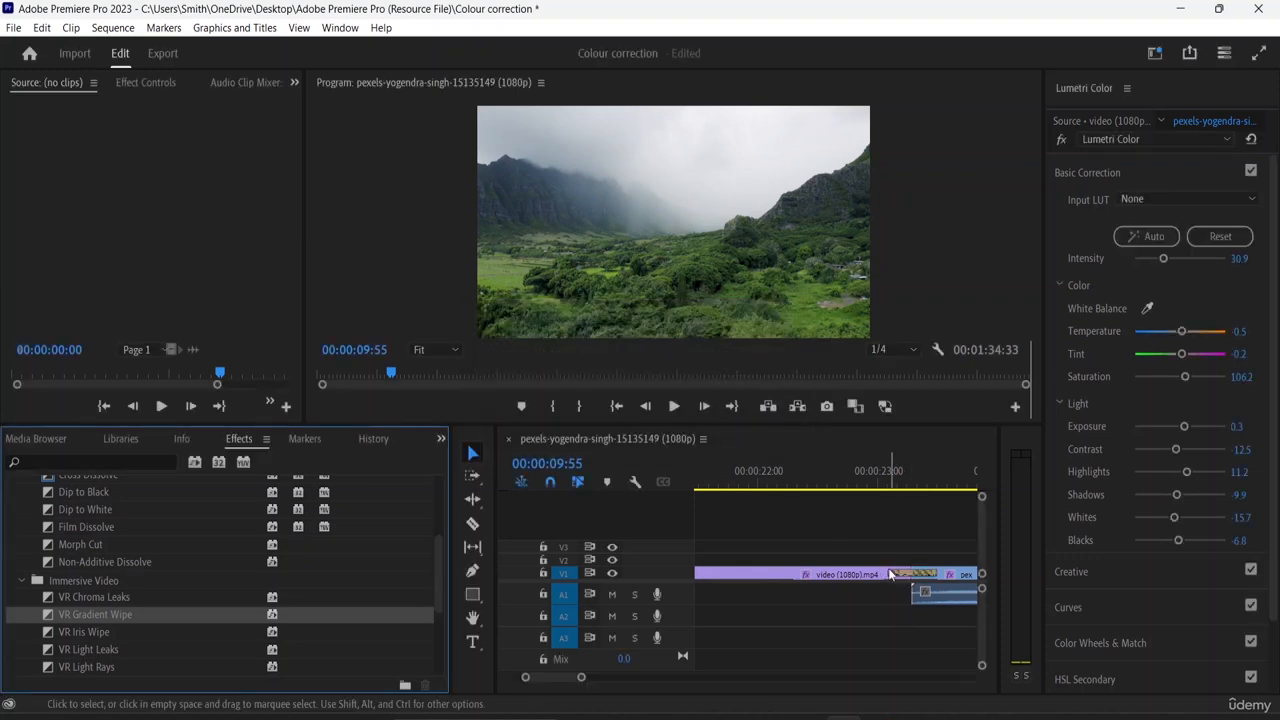
drag(888, 574, 810, 573)
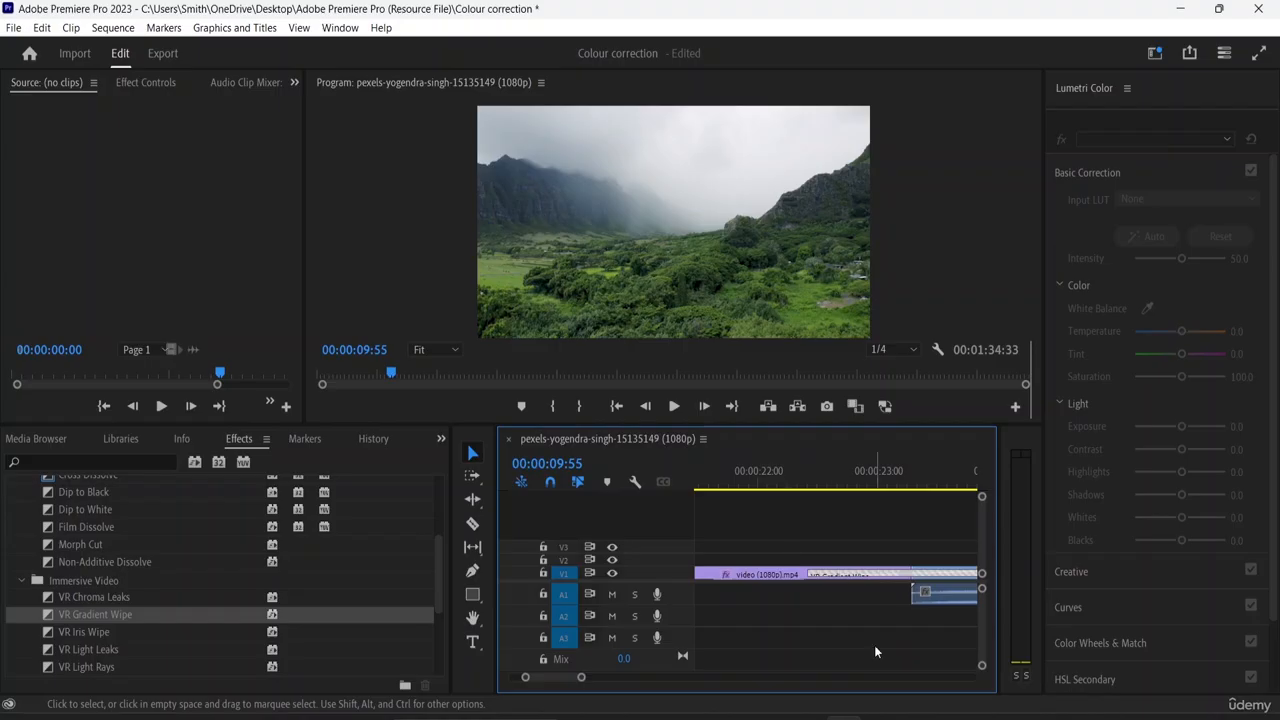
- Play back the VR Gradient Wipe between video (1080p).mp4 and the kaleidoscope clip, replaying it from just before the transition
key(minus)
key(minus)
key(minus)
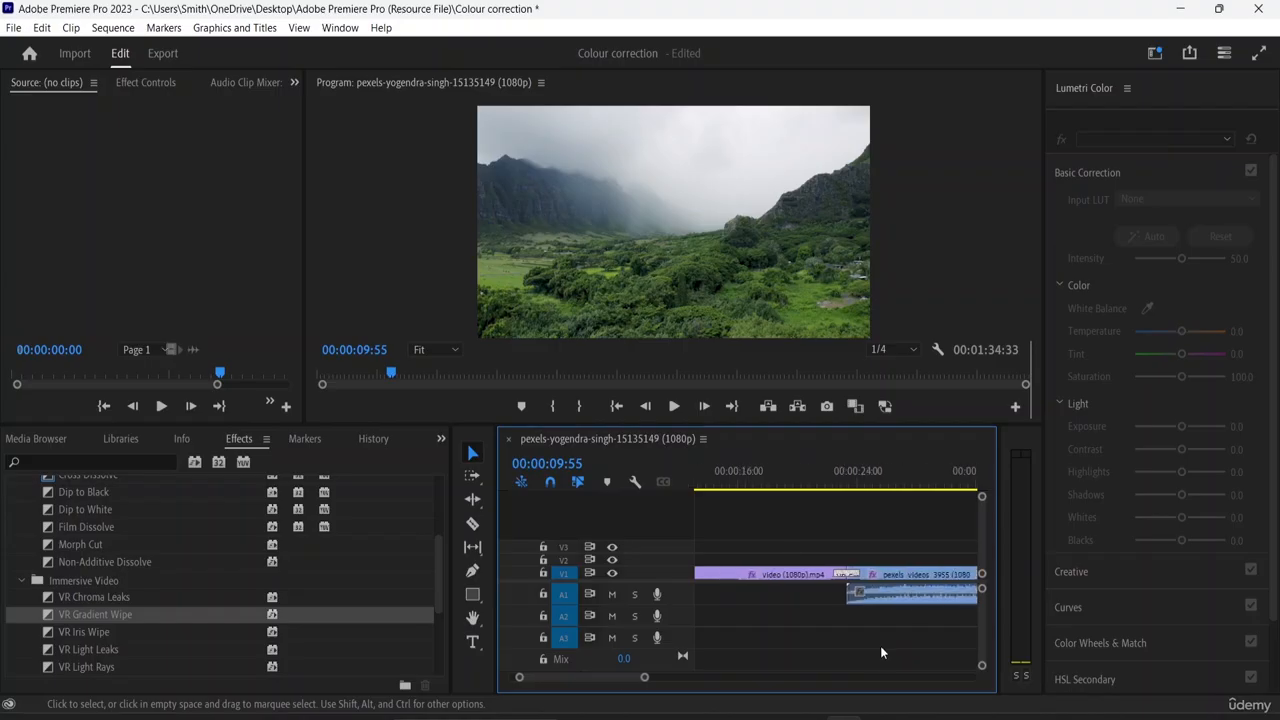
key(minus)
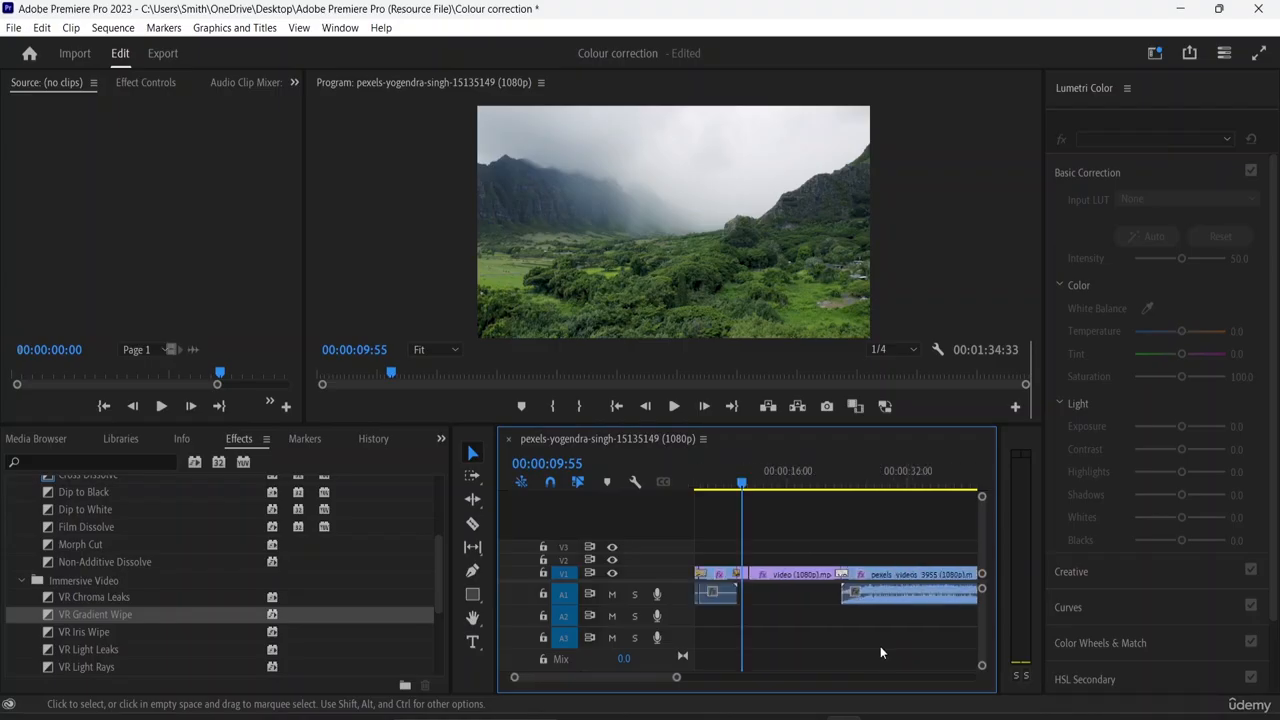
click(760, 486)
drag(781, 495, 832, 502)
key(space)
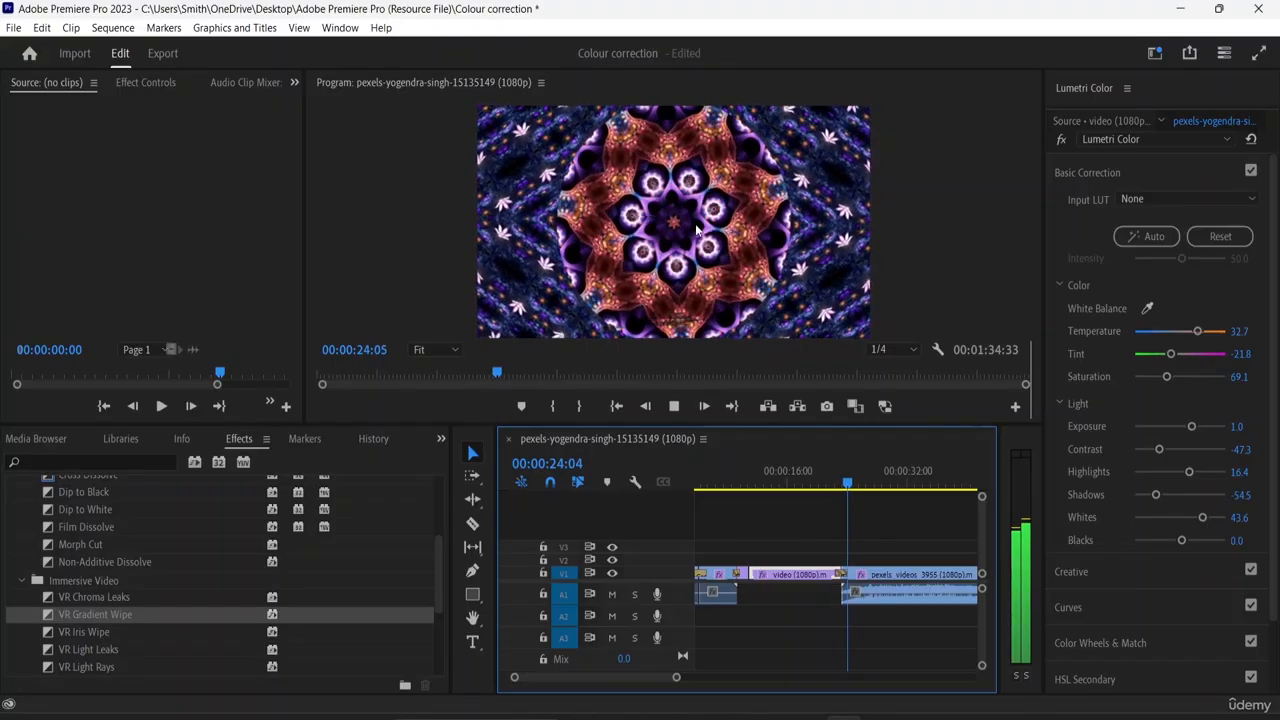
click(675, 405)
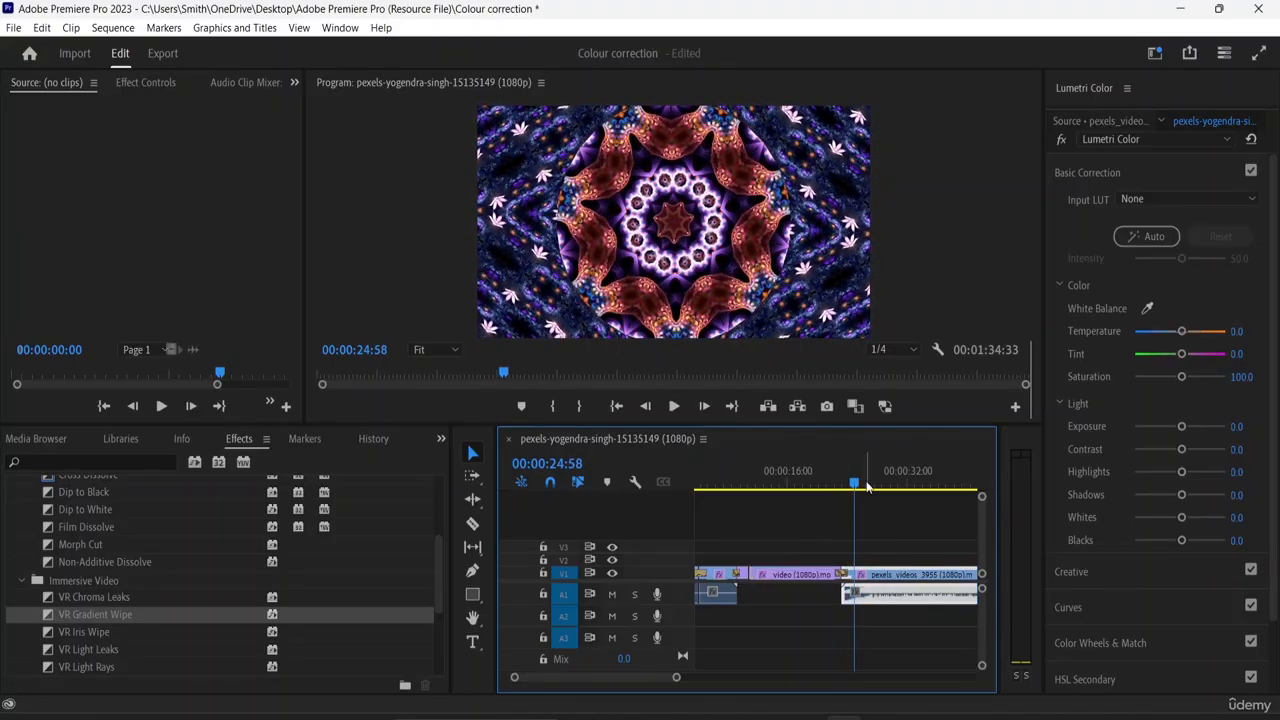
drag(853, 488, 826, 488)
key(space)
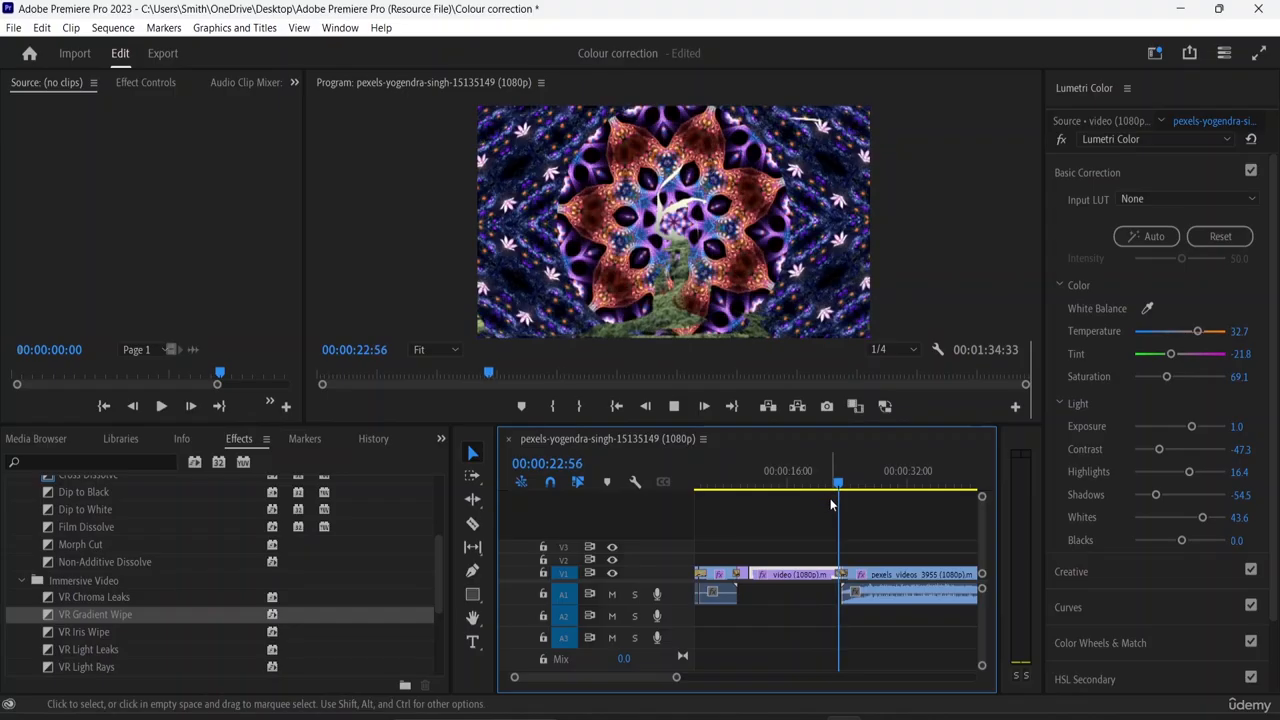
key(space)
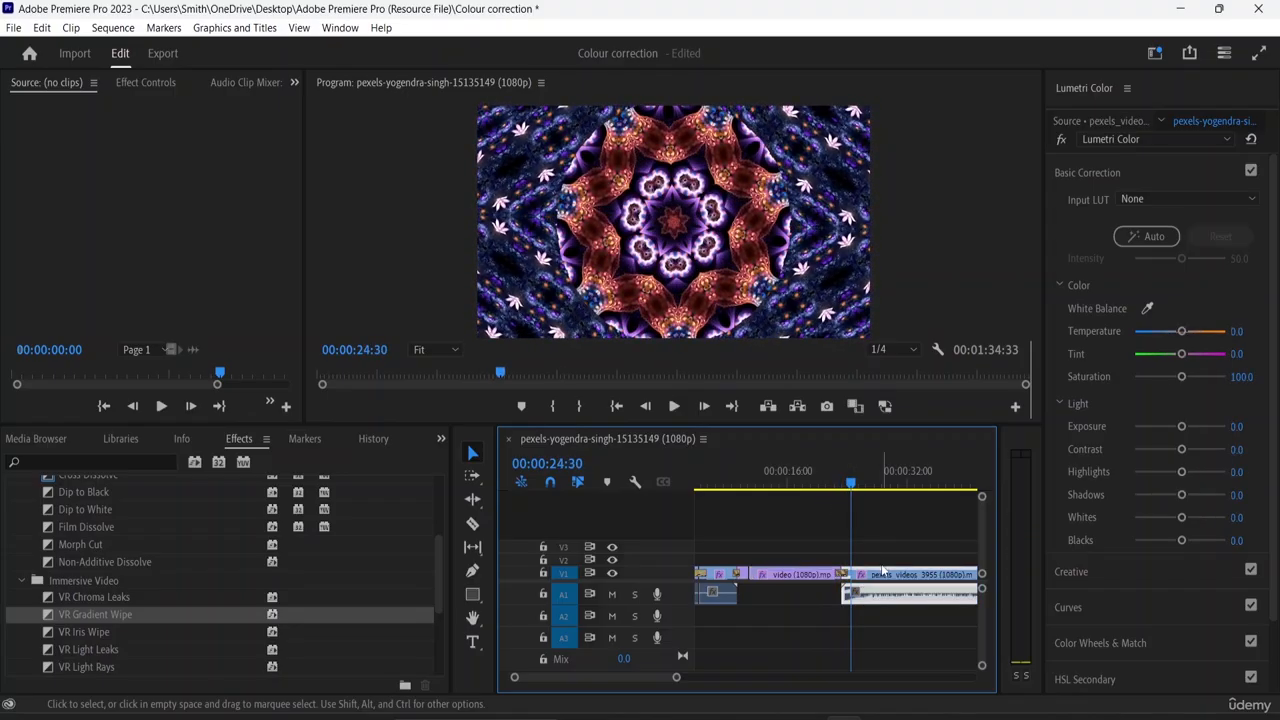
- Shorten the VR Gradient Wipe before the kaleidoscope clip by trimming its start edge
key(equal)
key(equal)
key(equal)
key(equal)
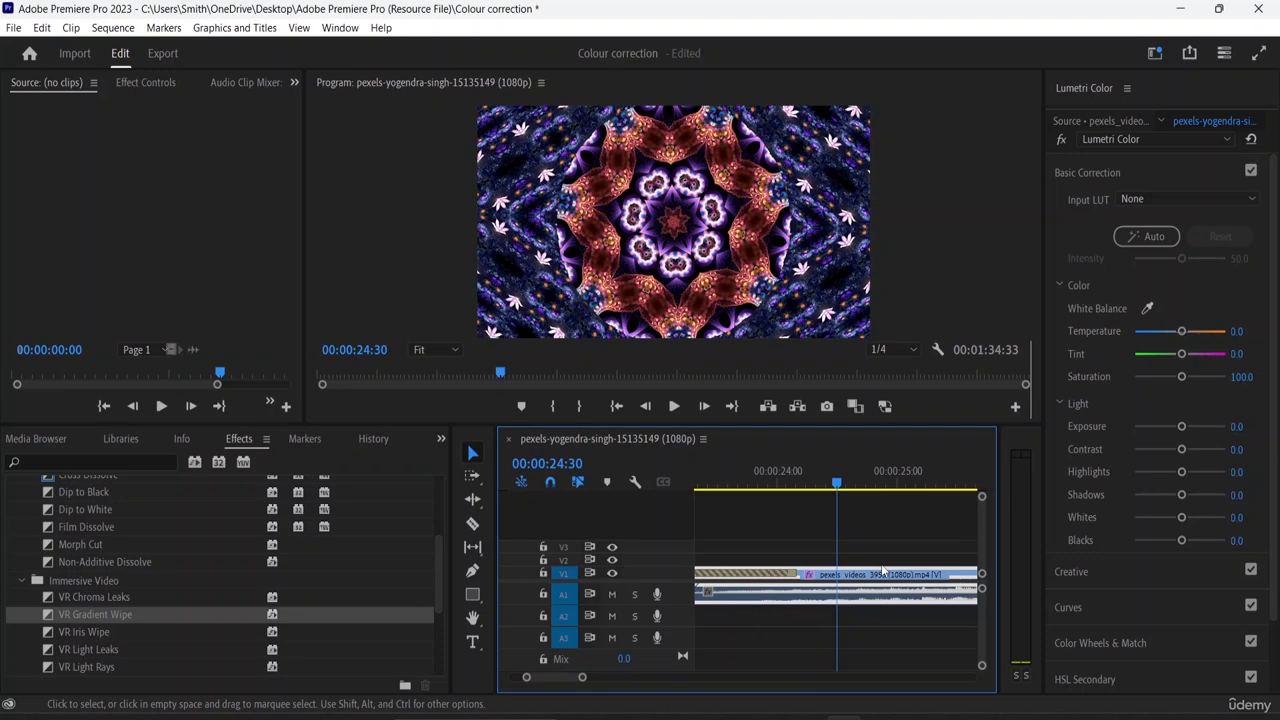
drag(837, 484, 842, 591)
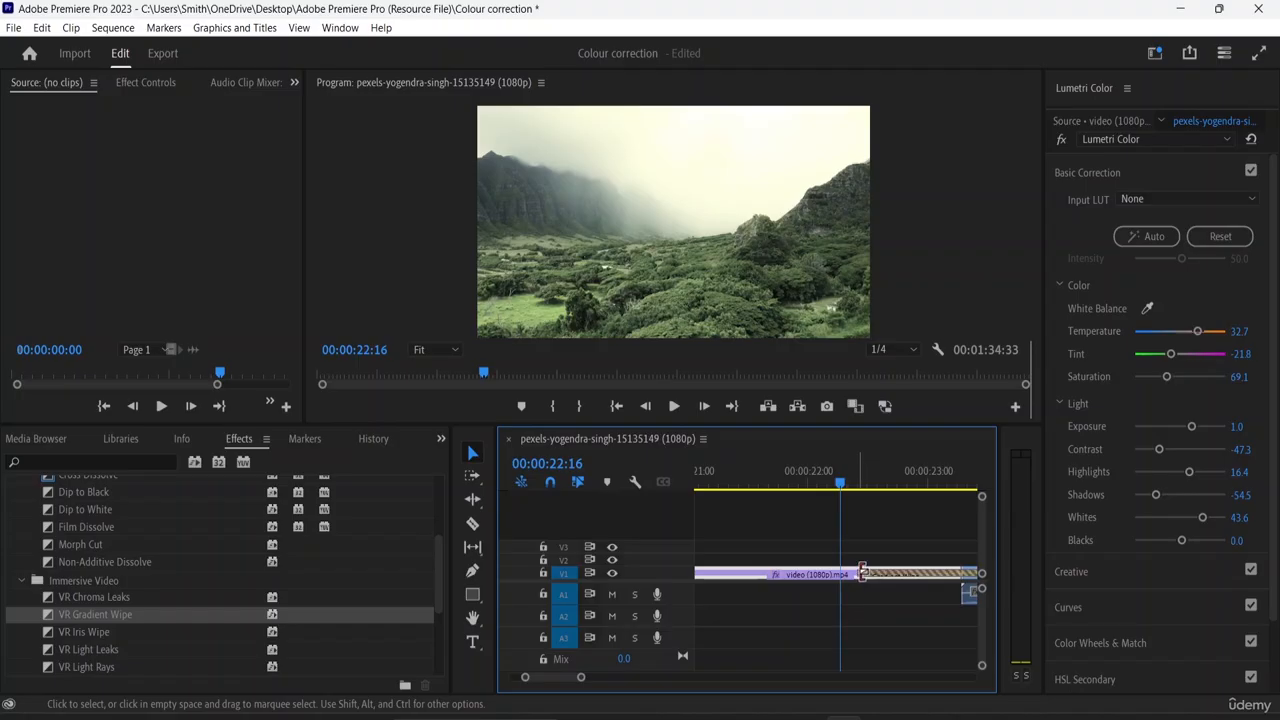
click(864, 574)
drag(864, 574, 907, 575)
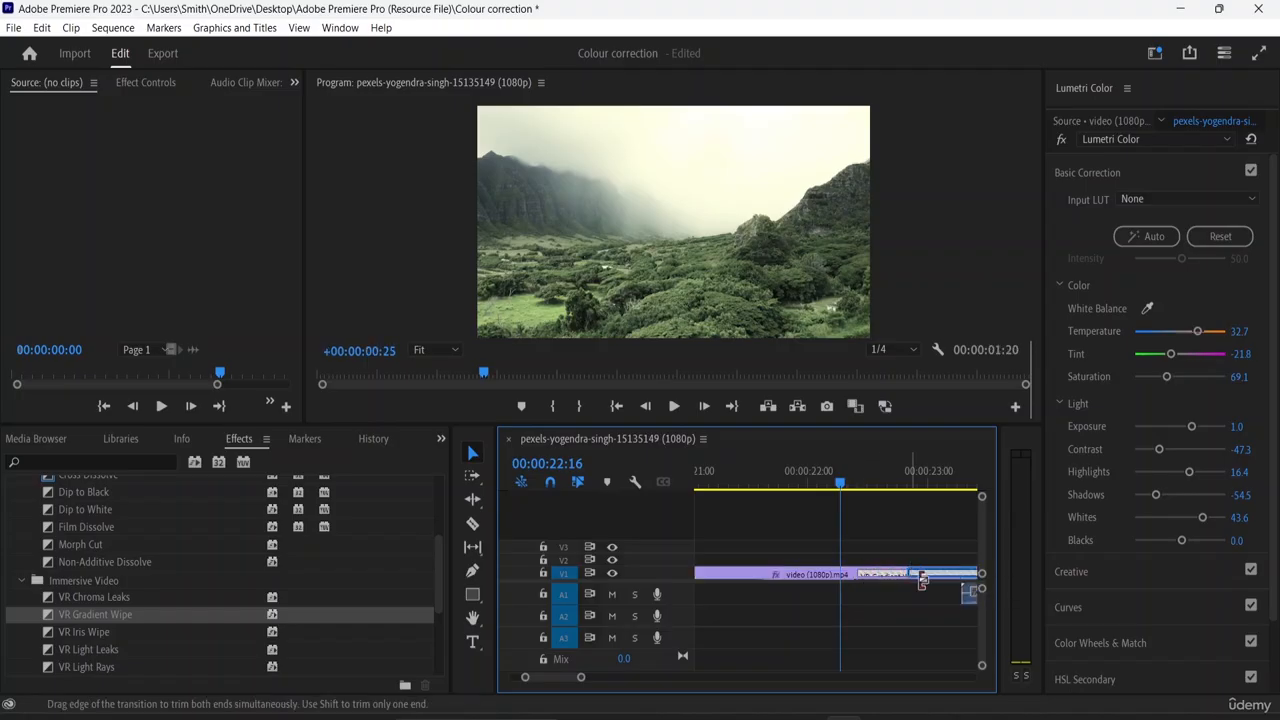
- Slide the VR Gradient Wipe earlier so it ends at the cut before the kaleidoscope clip, and play it back
drag(842, 495, 921, 541)
click(868, 576)
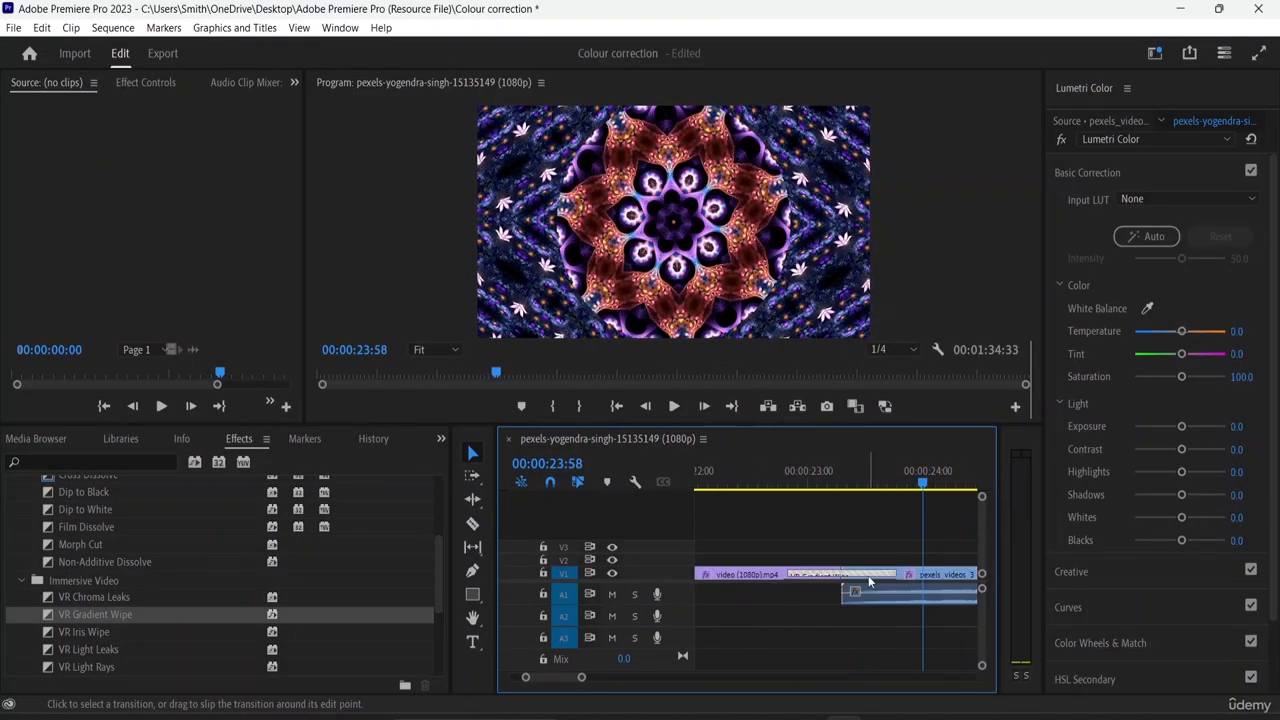
drag(867, 576, 813, 585)
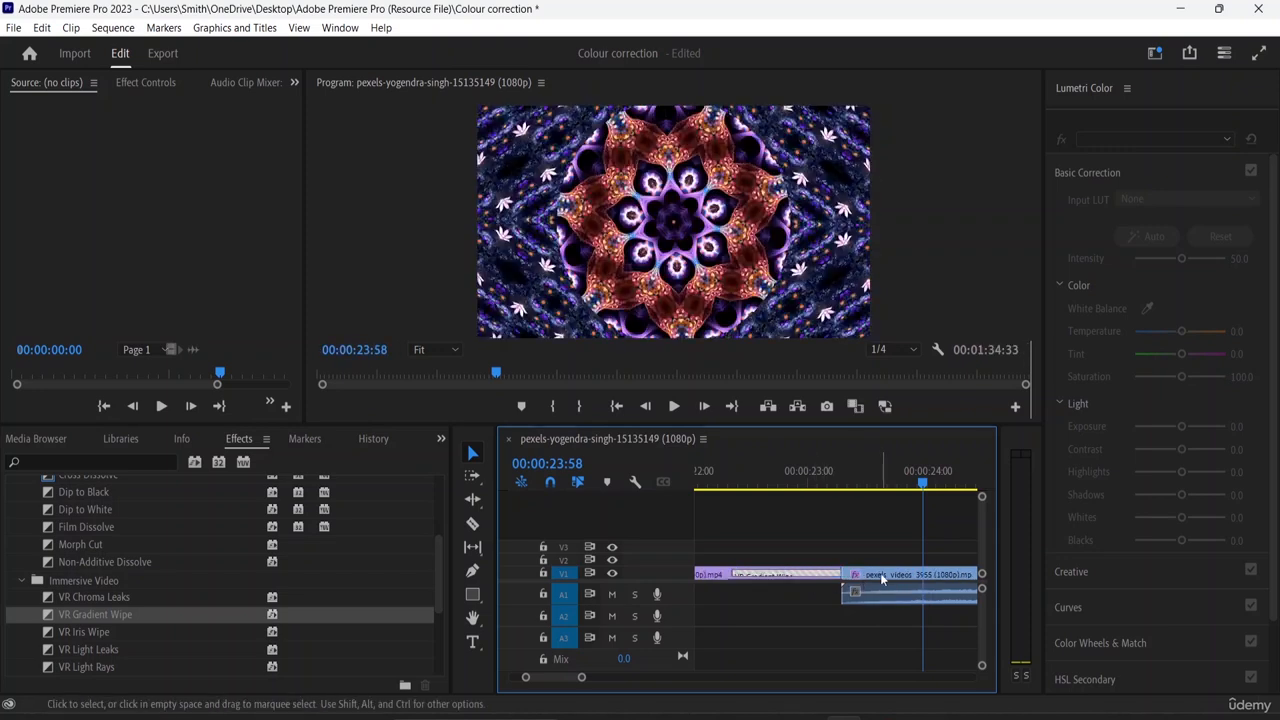
drag(921, 488, 731, 507)
key(space)
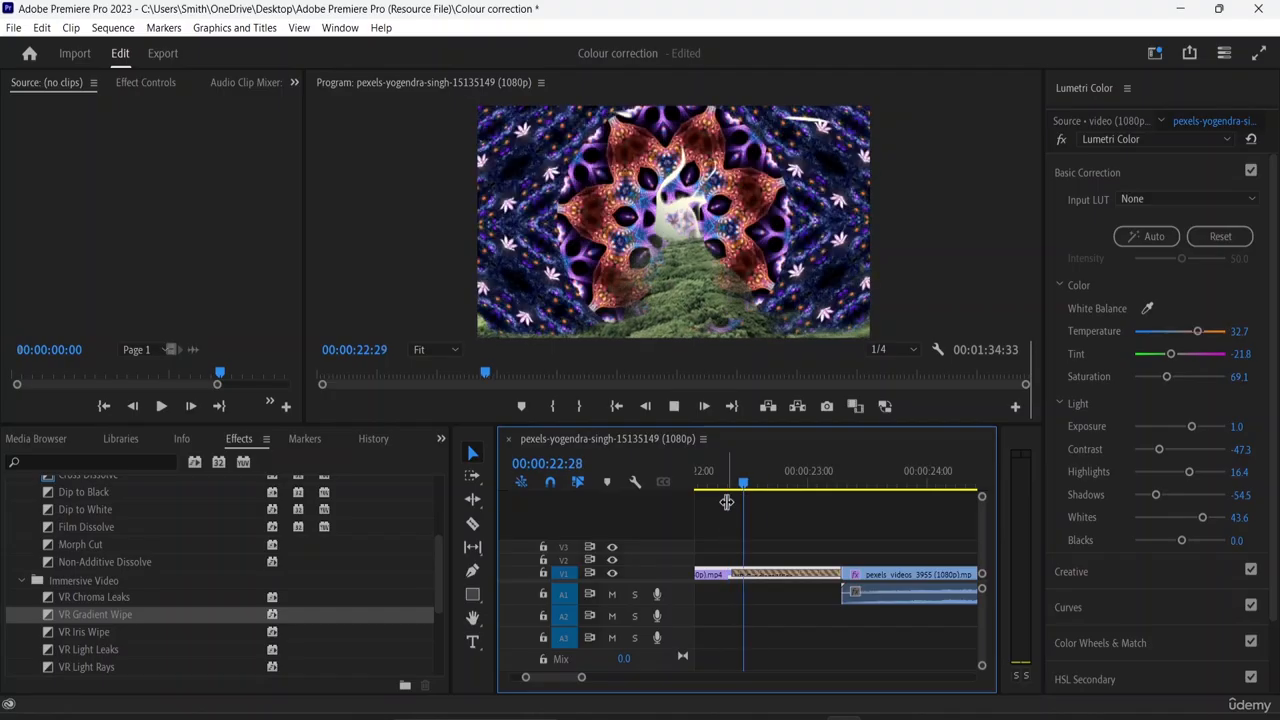
key(space)
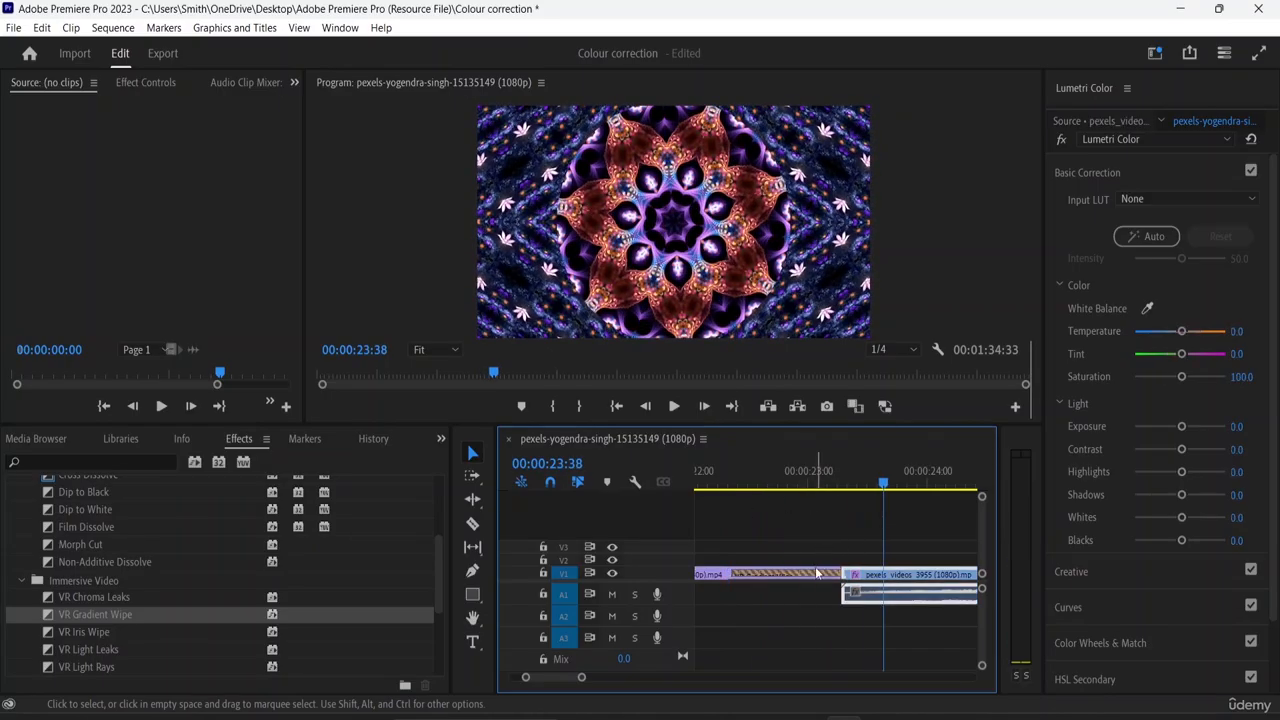
- Slide the VR Gradient Wipe so it starts at the cut into the kaleidoscope clip, and play it back
drag(803, 576, 914, 576)
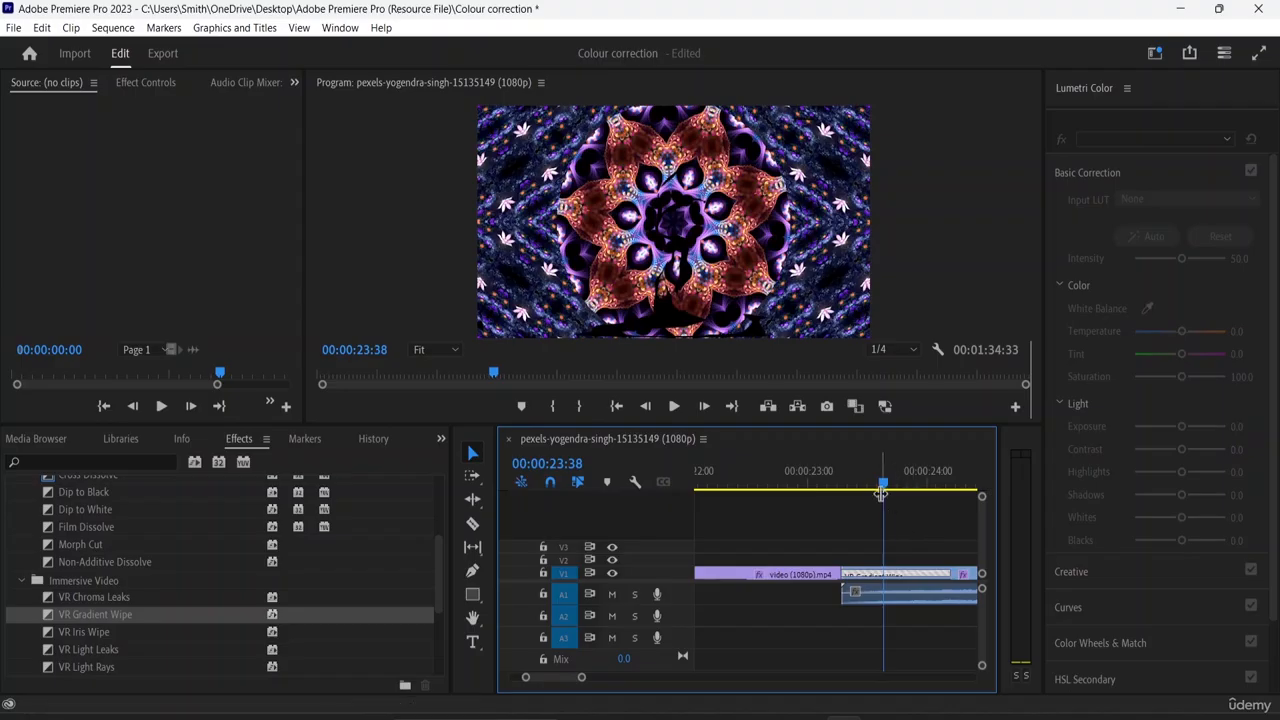
click(823, 497)
key(space)
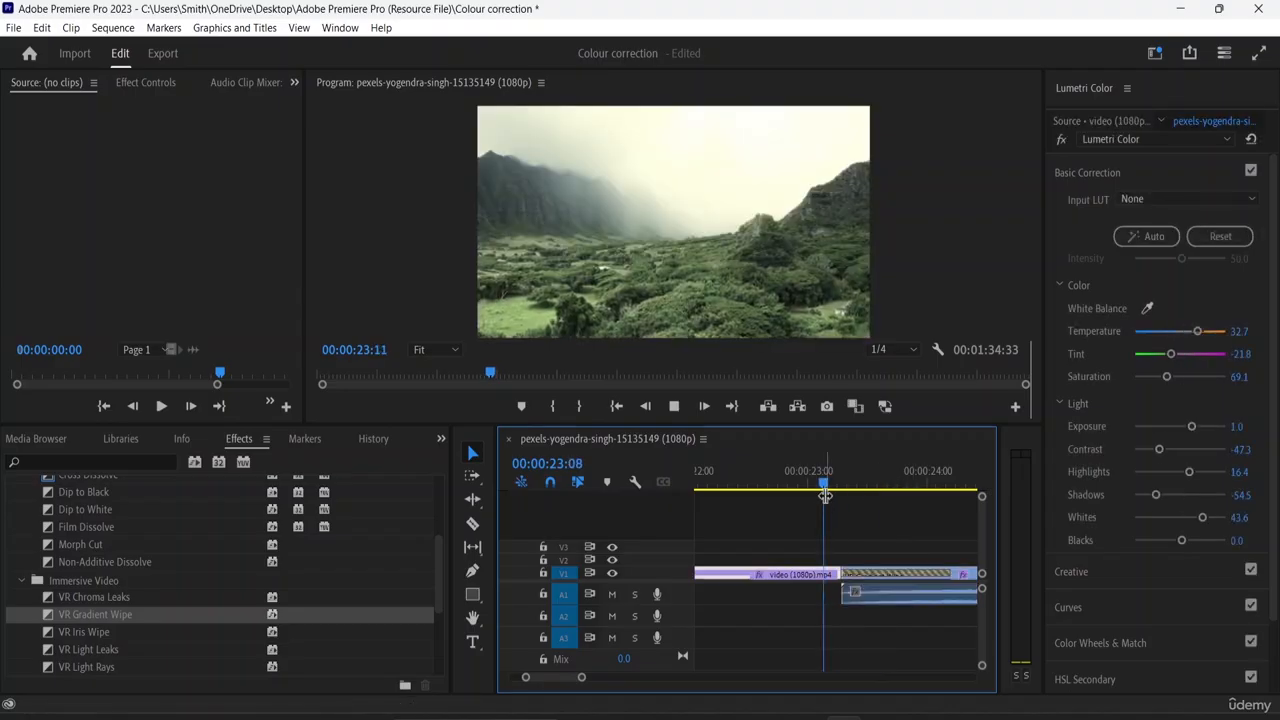
key(space)
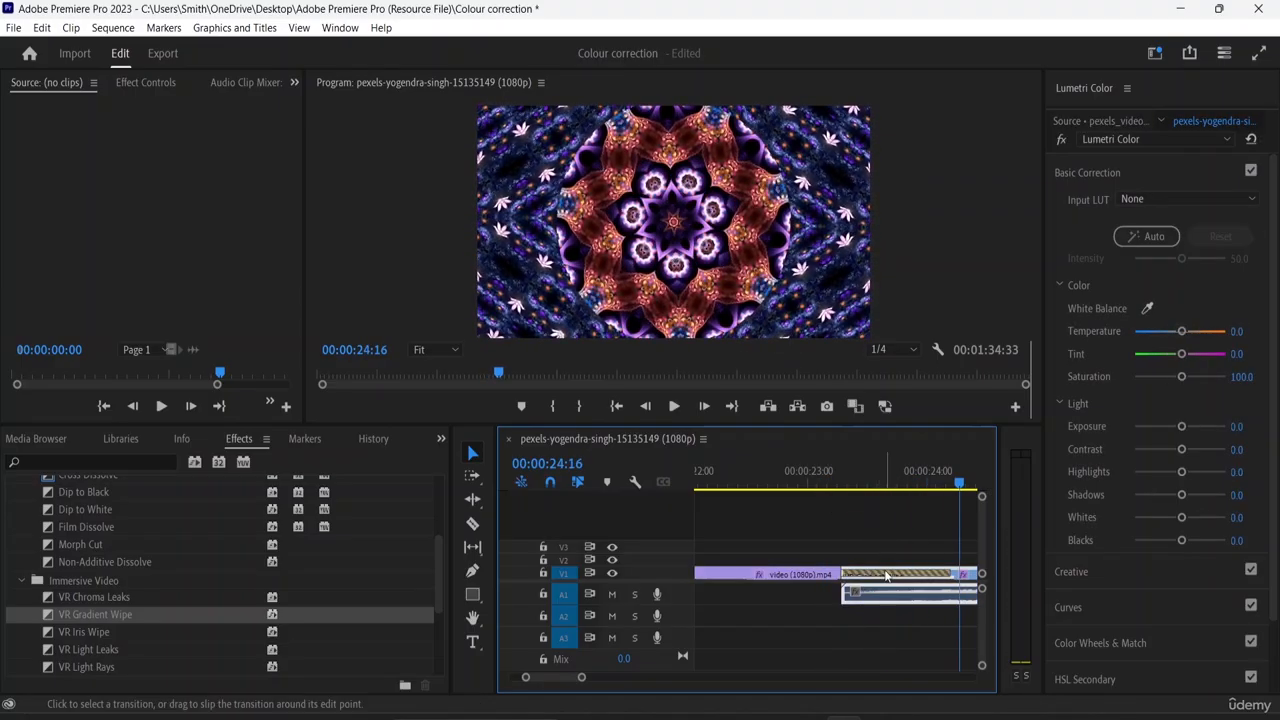
- Centre the VR Gradient Wipe on the cut between video (1080p).mp4 and the kaleidoscope clip, and play it back
drag(887, 576, 835, 577)
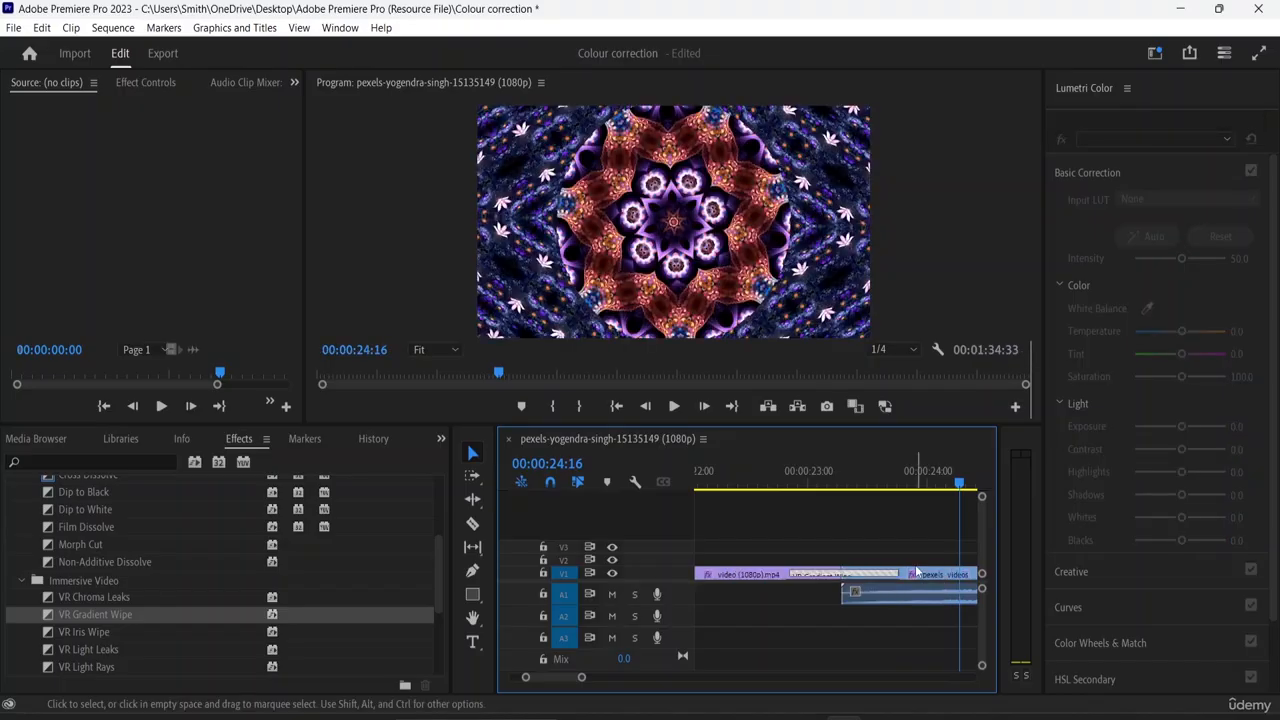
drag(903, 490, 778, 513)
key(space)
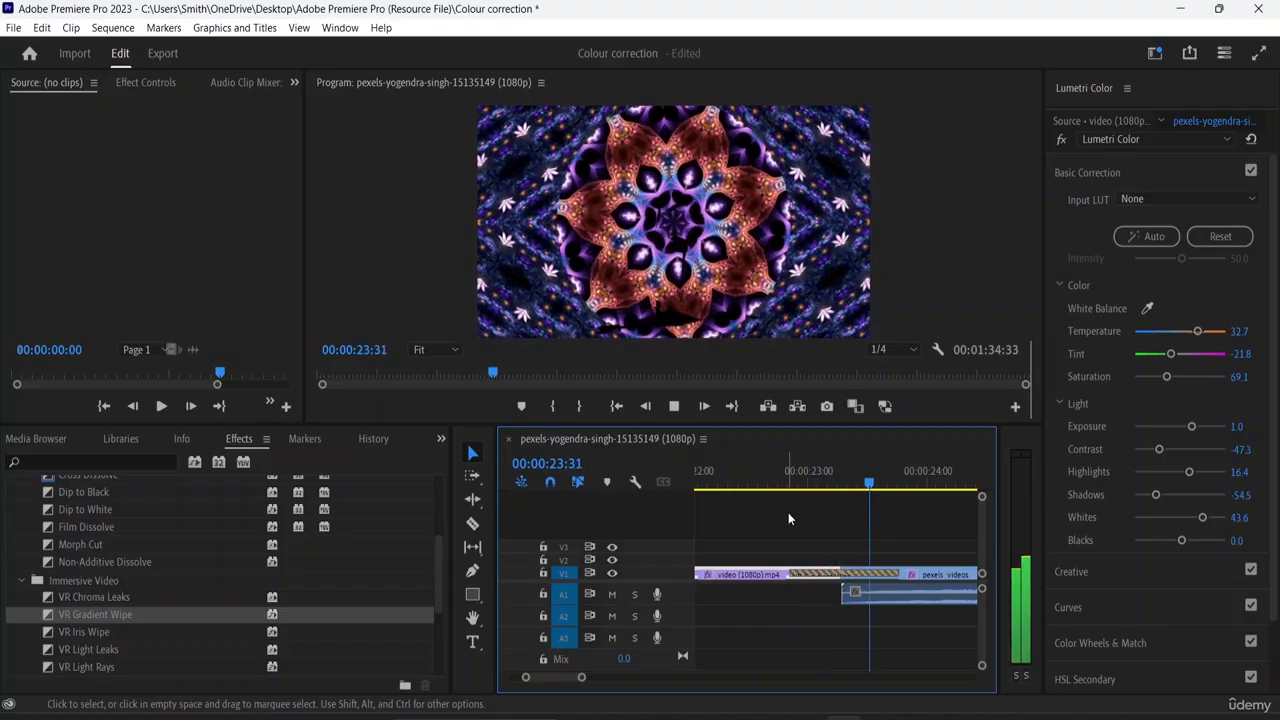
key(space)
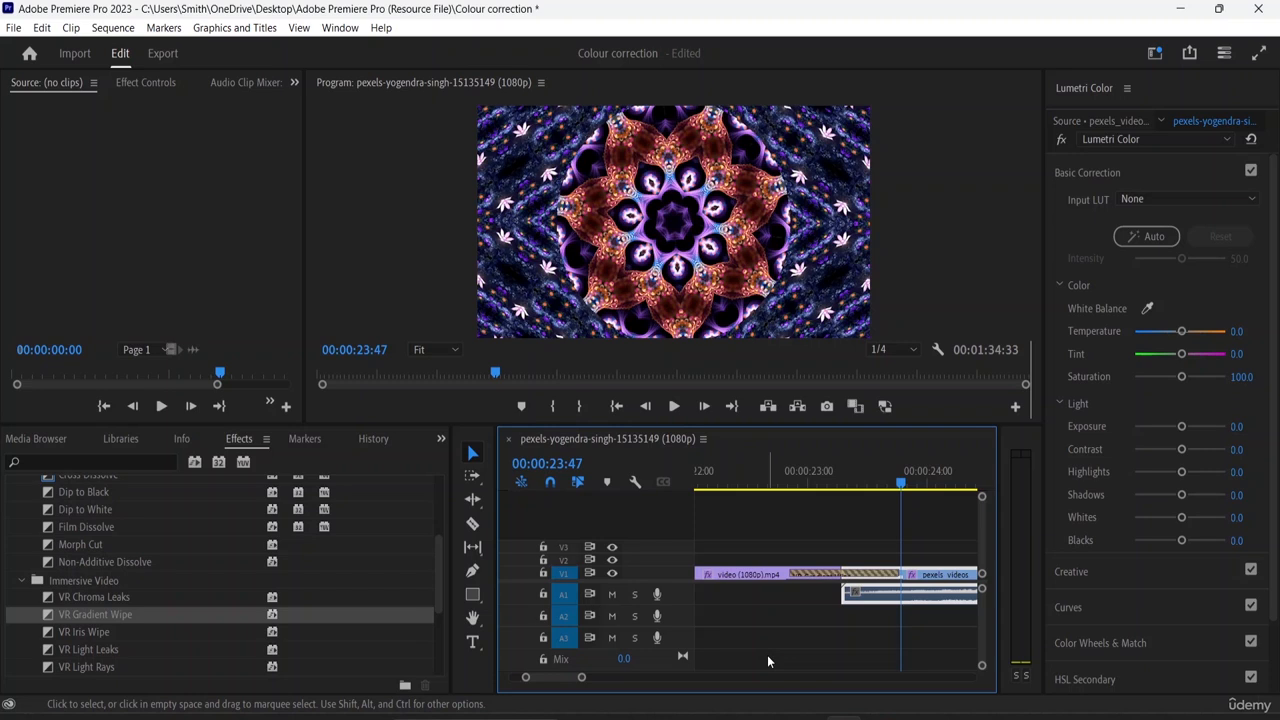
- Apply a Dip to White transition at the start of the first river clip and play it back from 00:00:00:00
scroll(239, 661, down, 1)
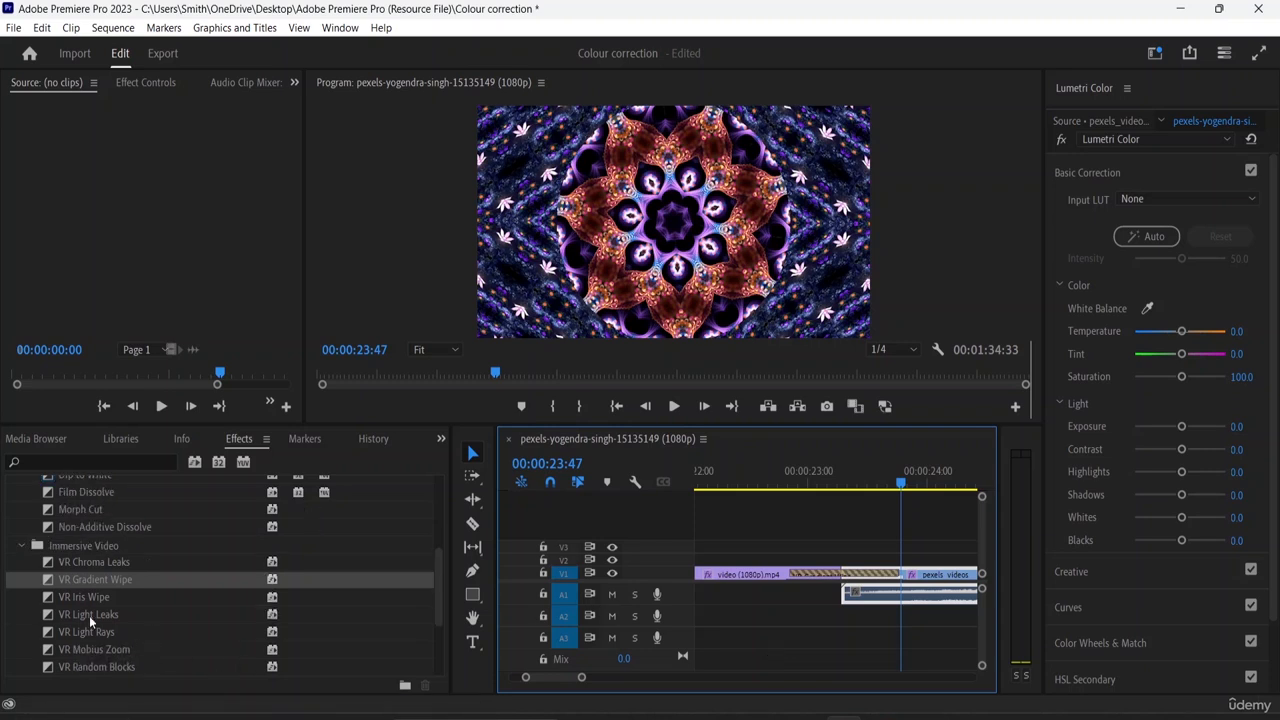
scroll(160, 552, up, 2)
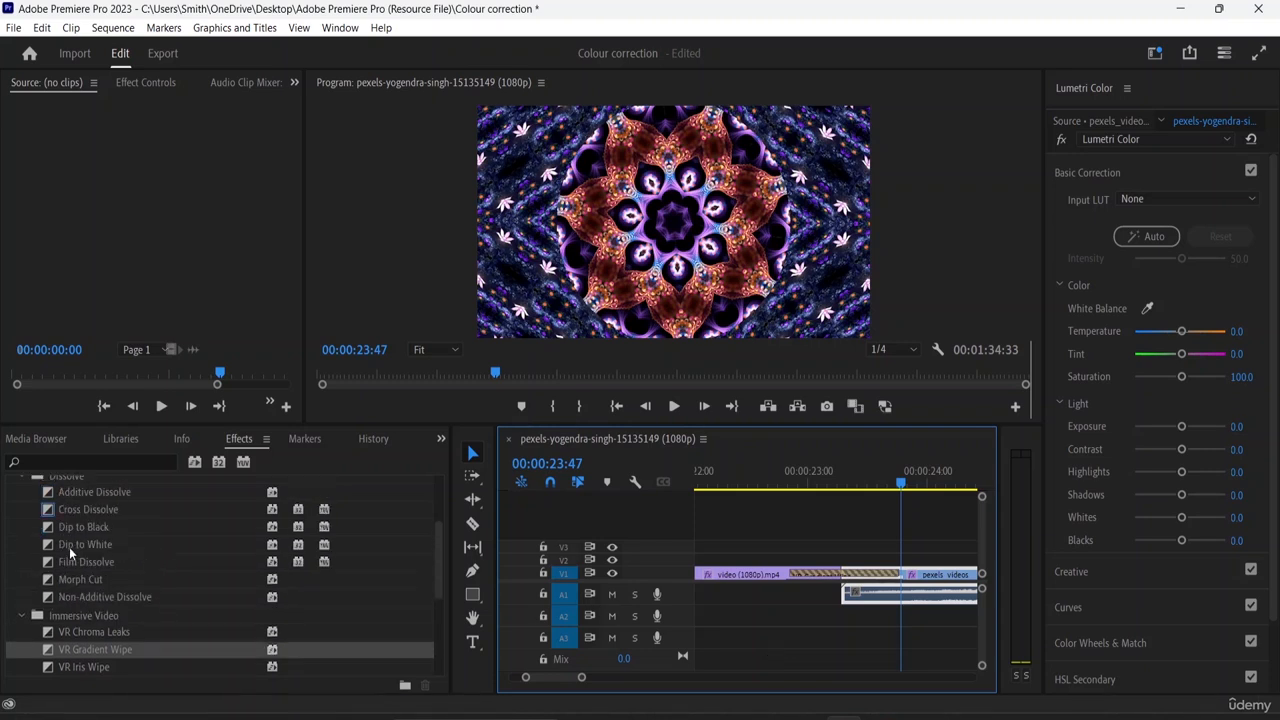
click(68, 546)
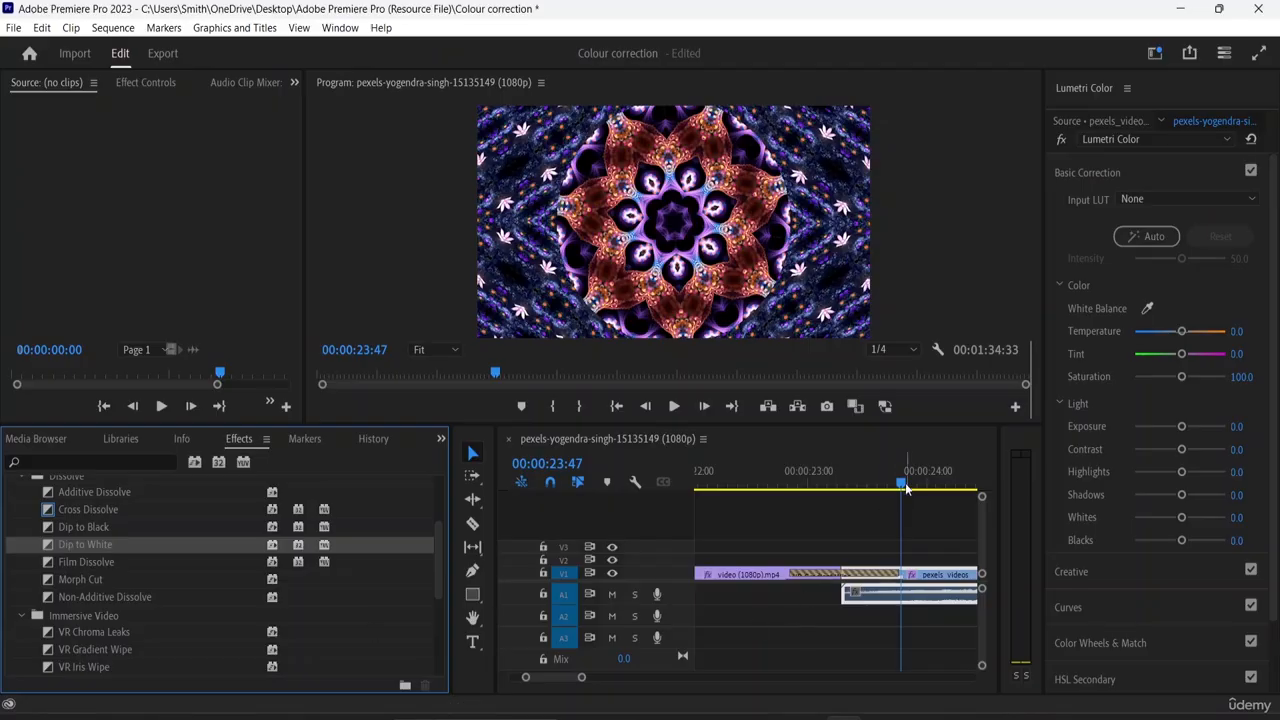
drag(906, 488, 684, 515)
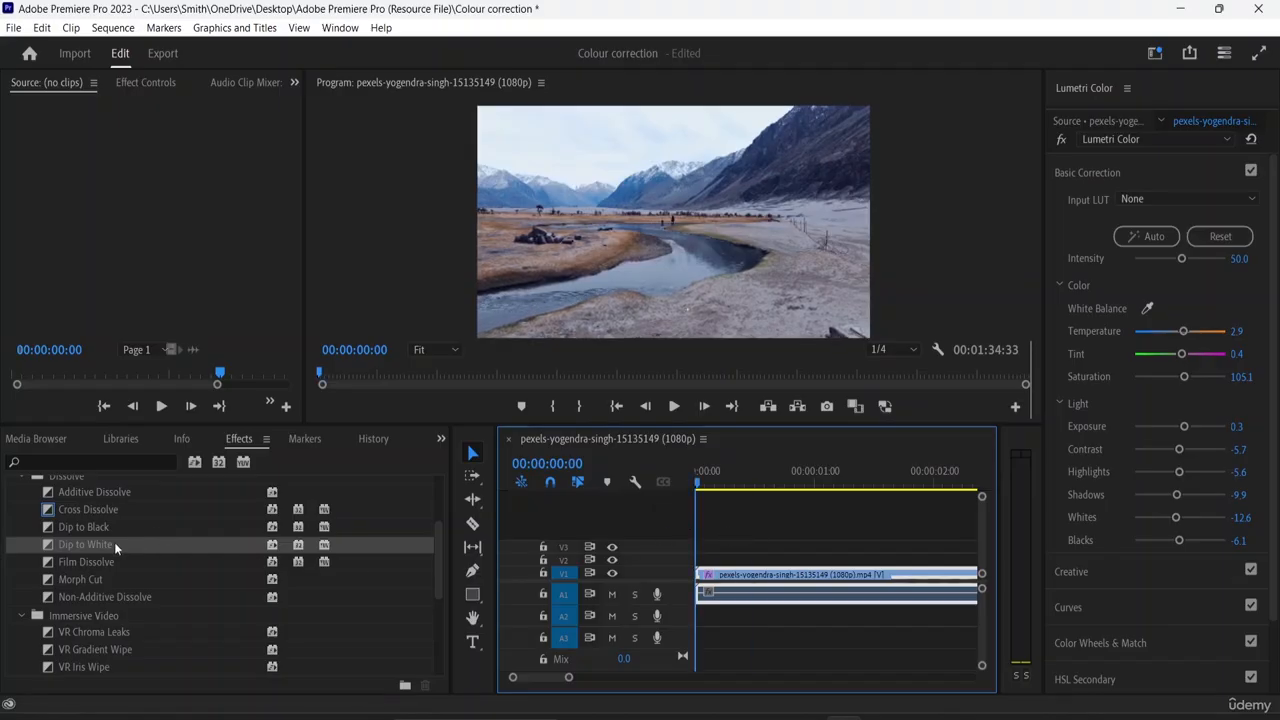
drag(114, 542, 706, 585)
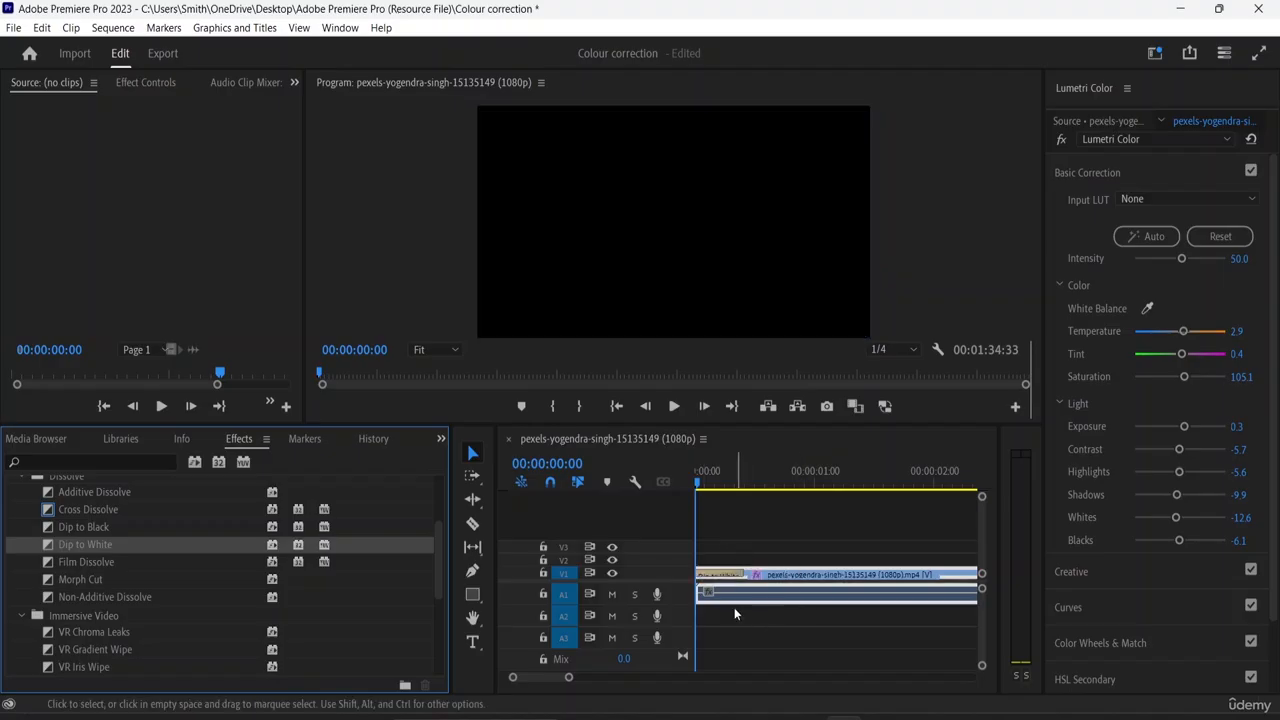
key(space)
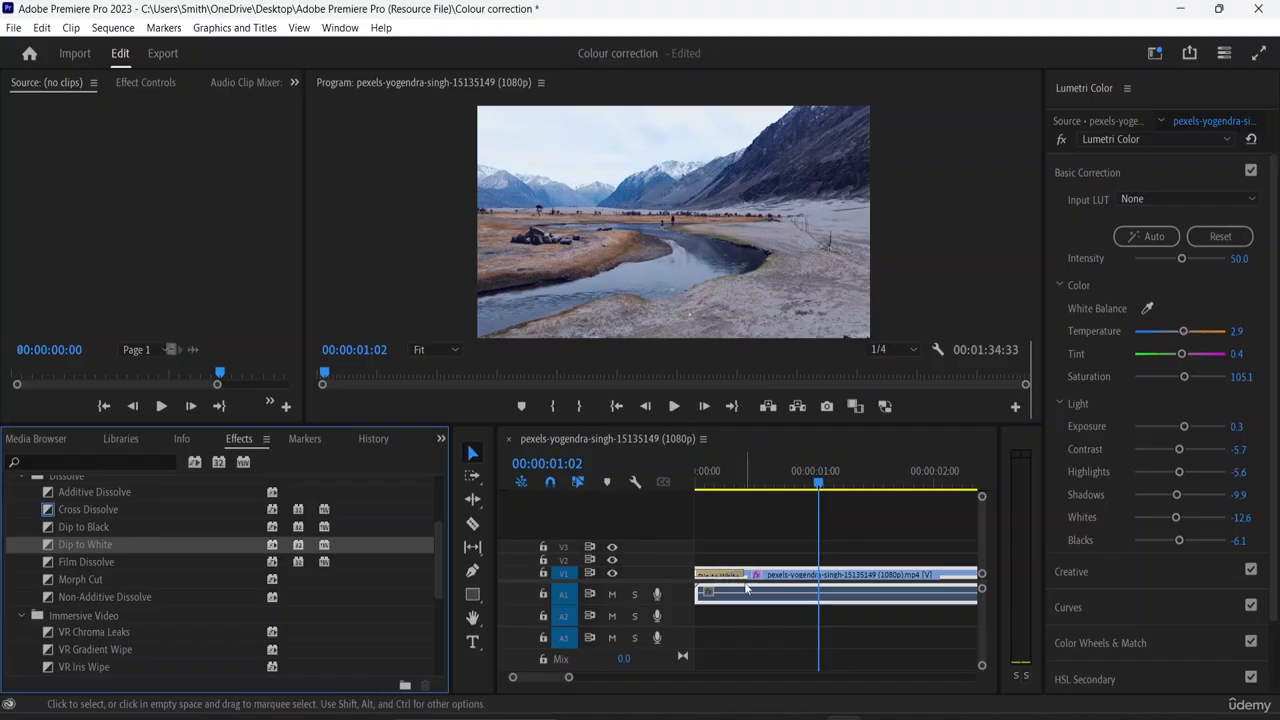
- Lengthen the opening Dip to White to just past 00:00:01:00 and play it back from the start of the sequence
drag(742, 574, 842, 577)
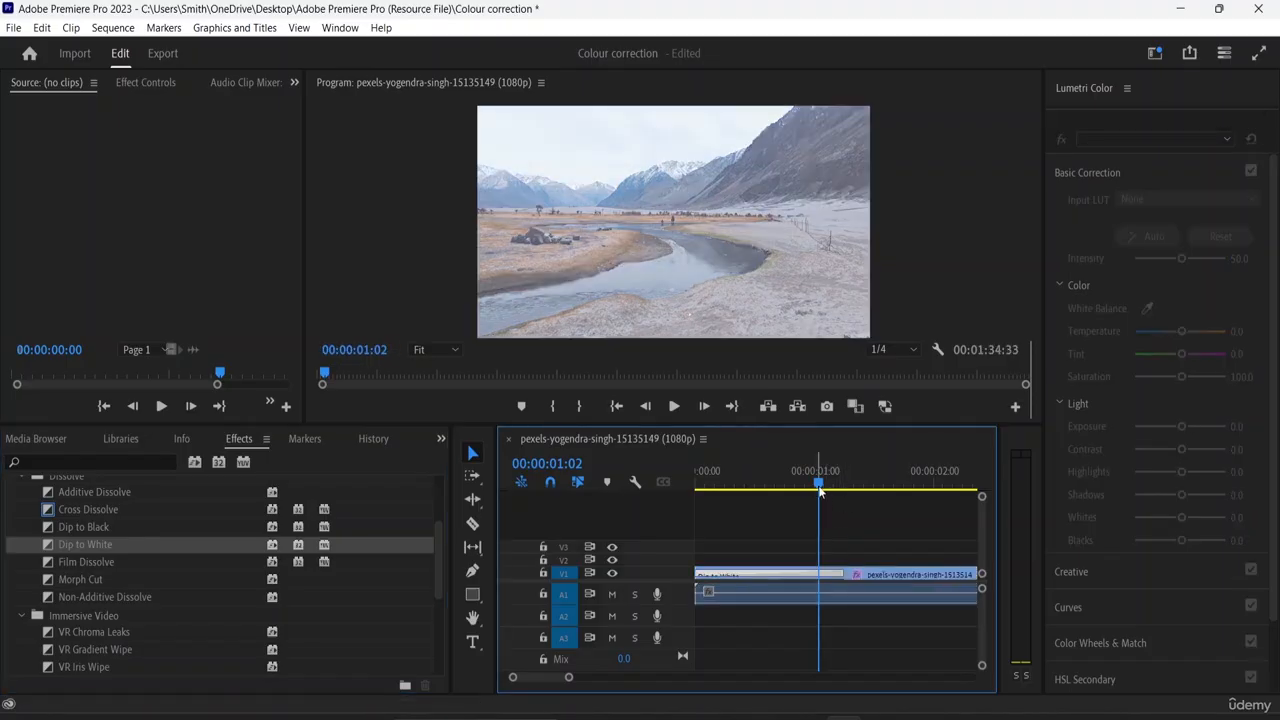
drag(819, 484, 691, 508)
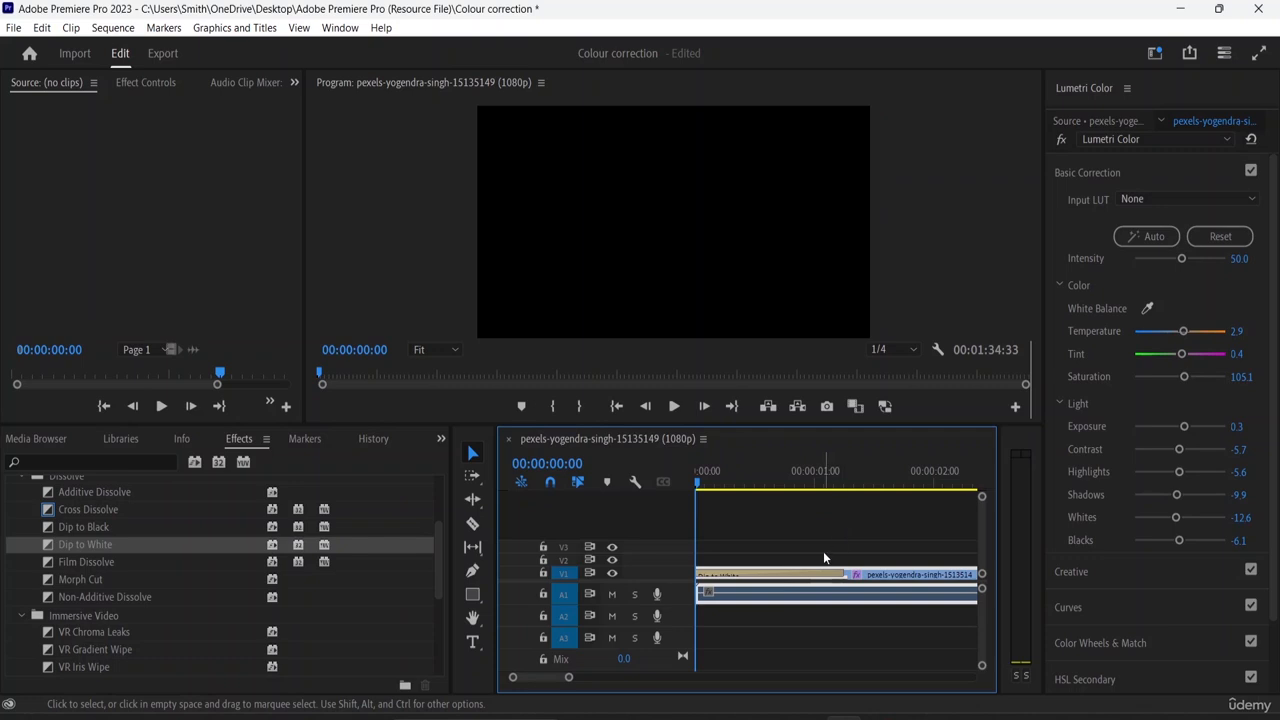
key(space)
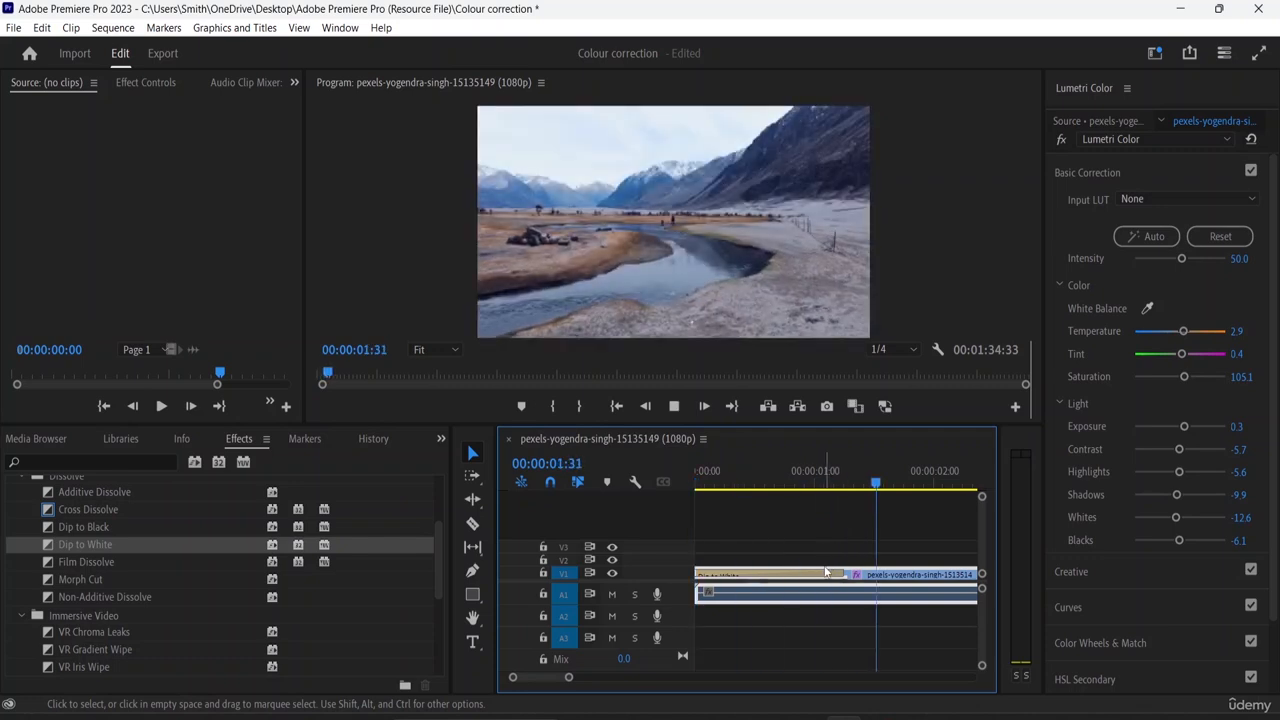
key(space)
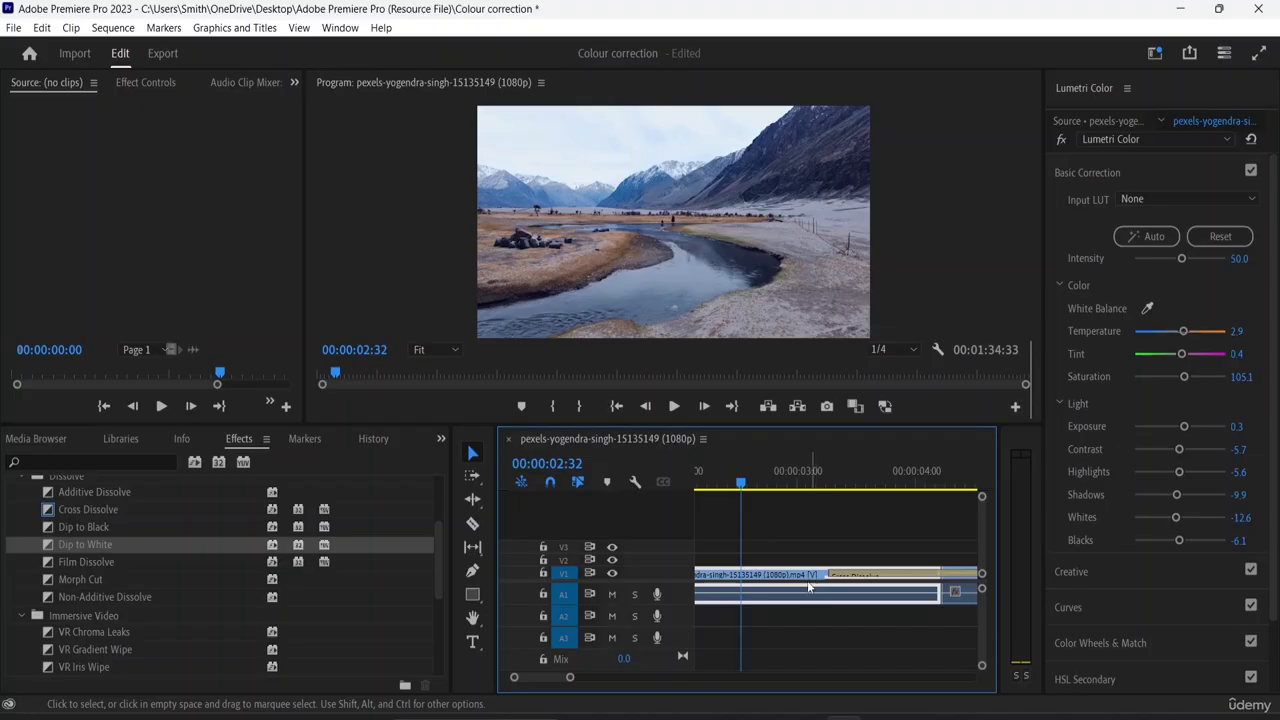
- Collapse the Dissolve and Immersive Video folders in the list of video transitions
scroll(152, 603, down, 2)
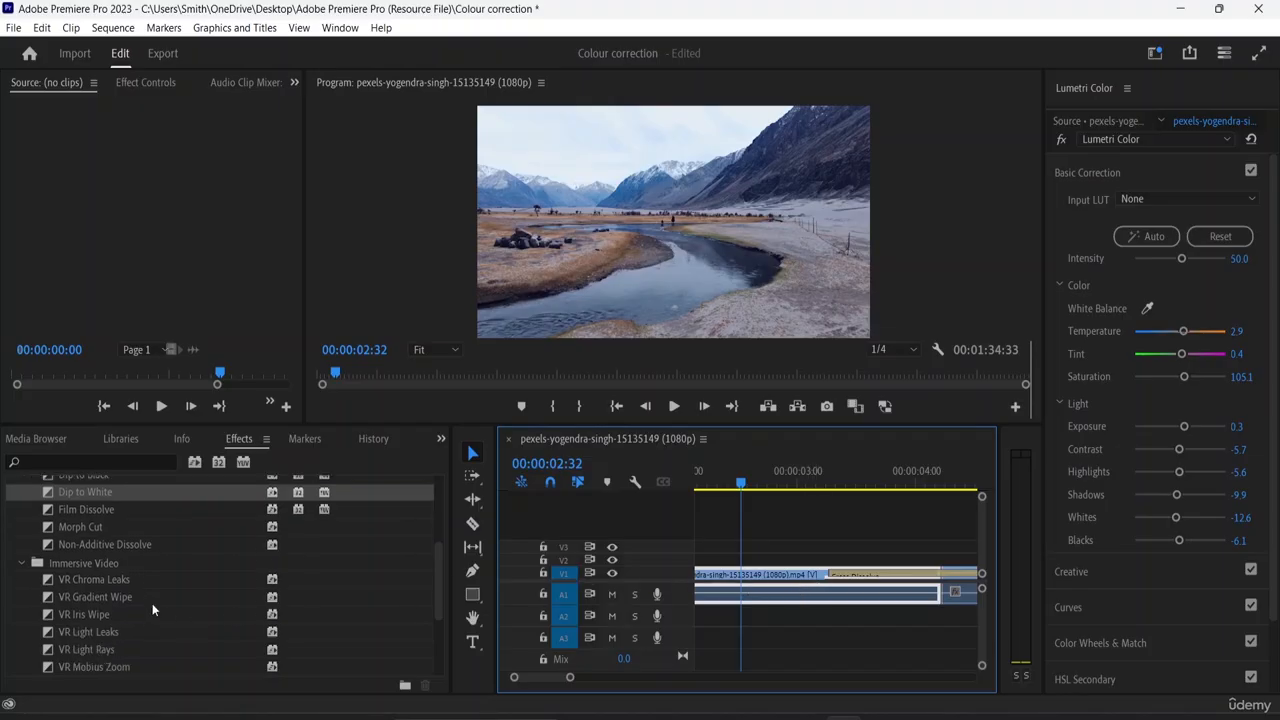
scroll(153, 603, up, 2)
scroll(160, 604, up, 1)
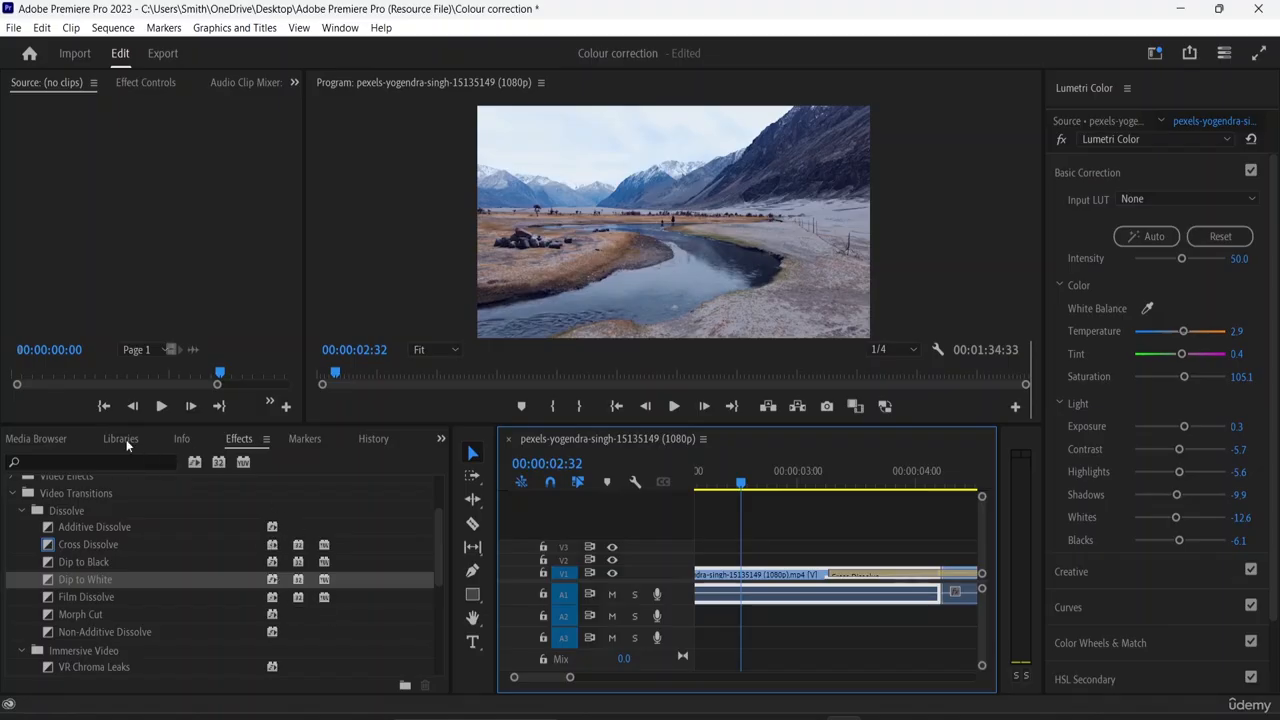
scroll(96, 565, up, 1)
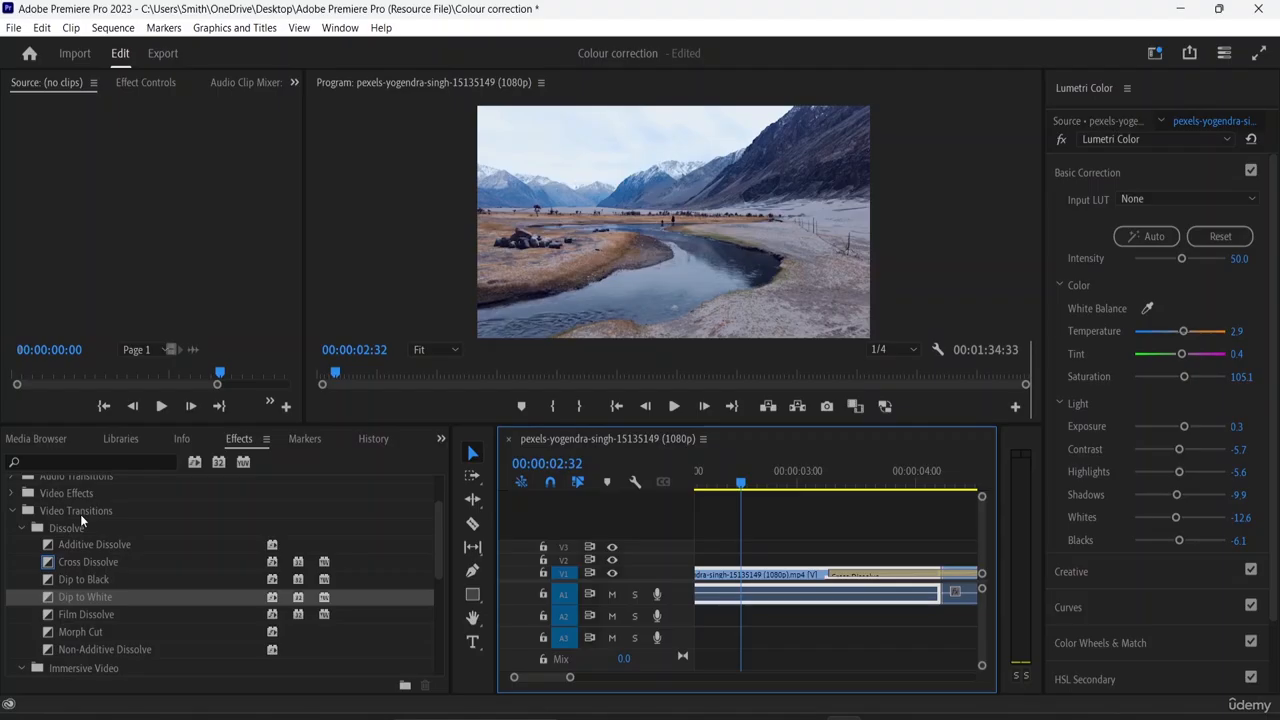
click(23, 530)
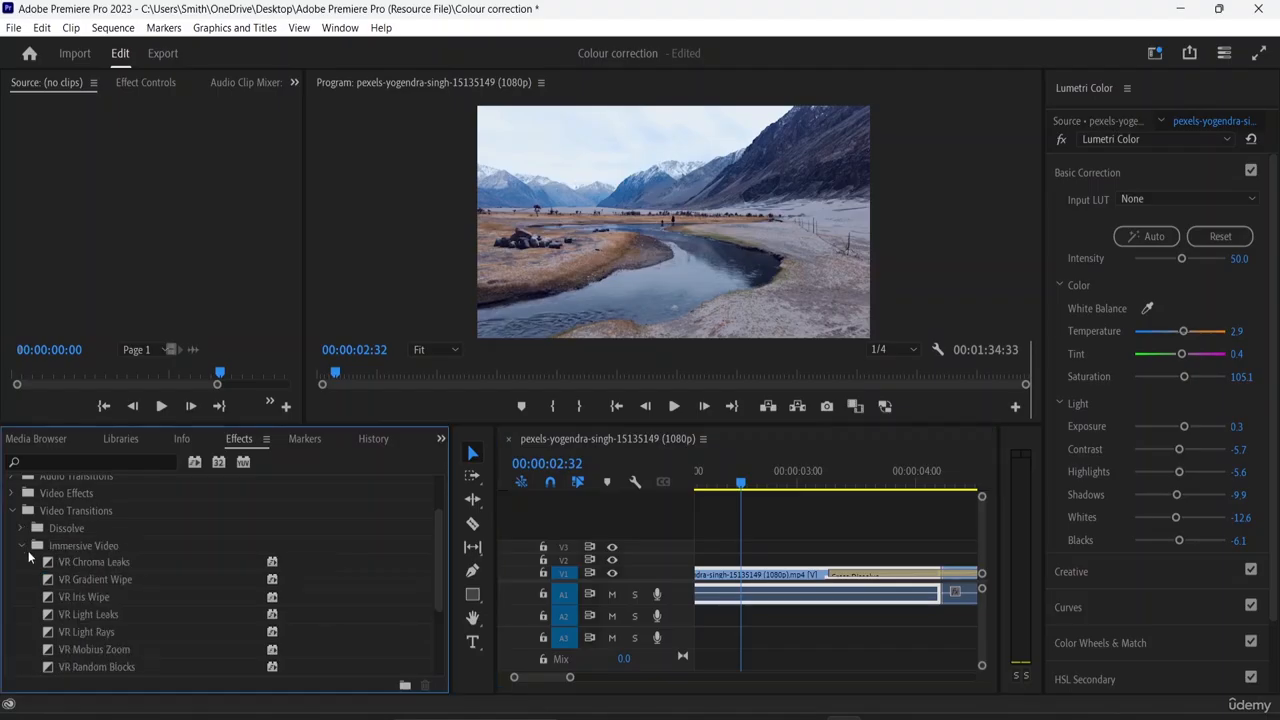
click(23, 546)
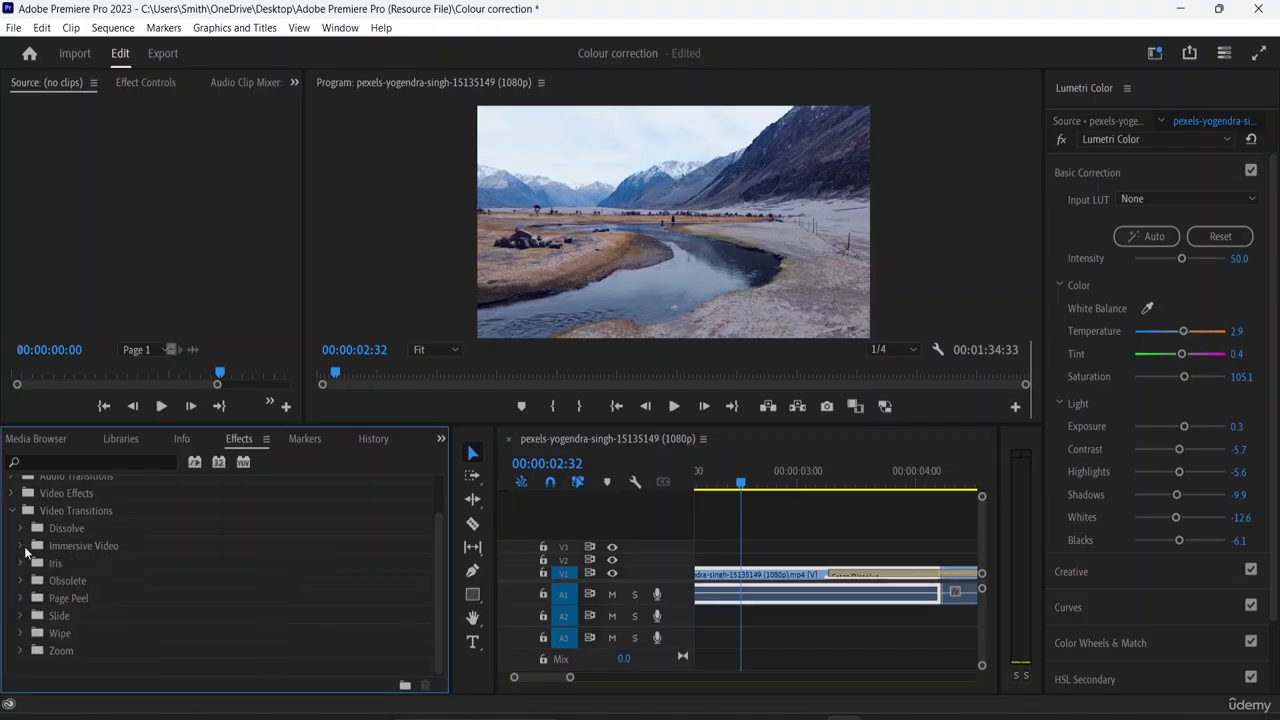